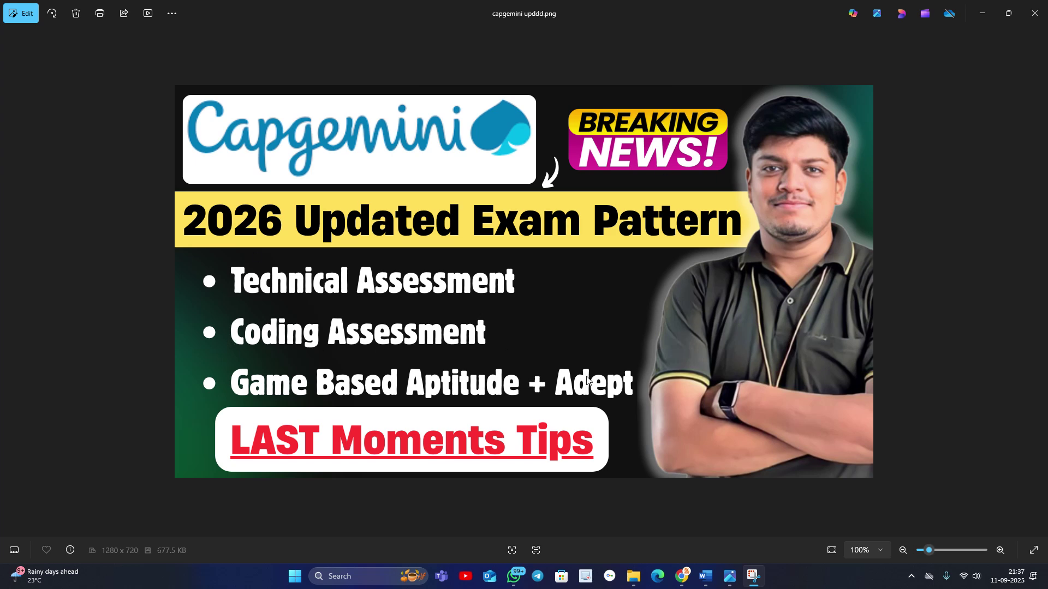
In Chrome, view the adept assessment search, the Online Learning channel, then the Capgemini playlist
{"action": "left_click", "coordinate": [682, 577]}
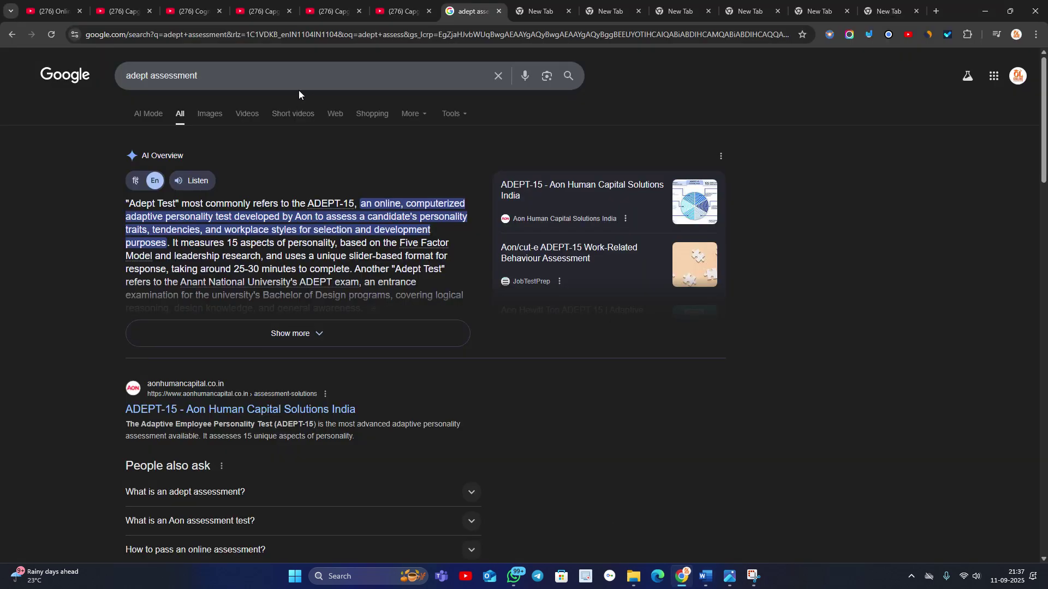
{"action": "left_click", "coordinate": [54, 11]}
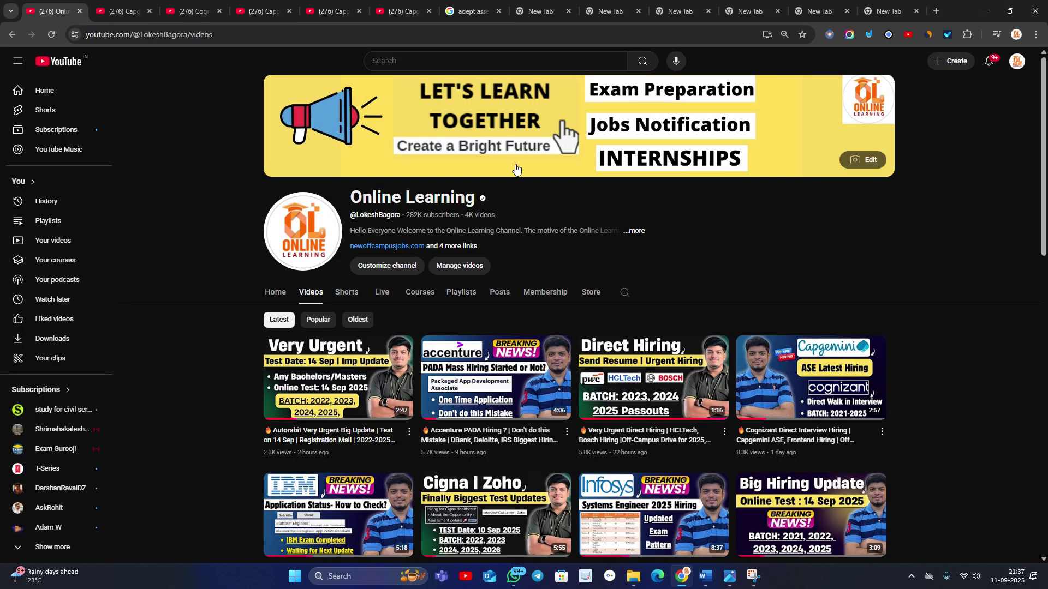
{"action": "left_click", "coordinate": [119, 10]}
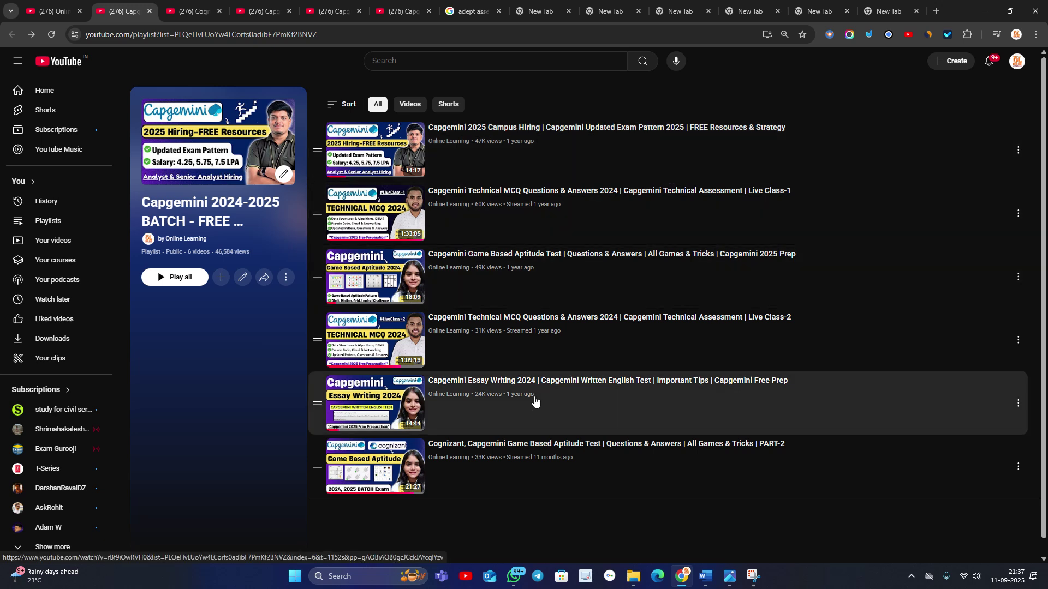
In the Technical Assessment document, handwrite 'Test date' in the margin
{"action": "left_click", "coordinate": [705, 576]}
{"action": "scroll", "coordinate": [353, 350], "scroll_direction": "down", "scroll_amount": 2}
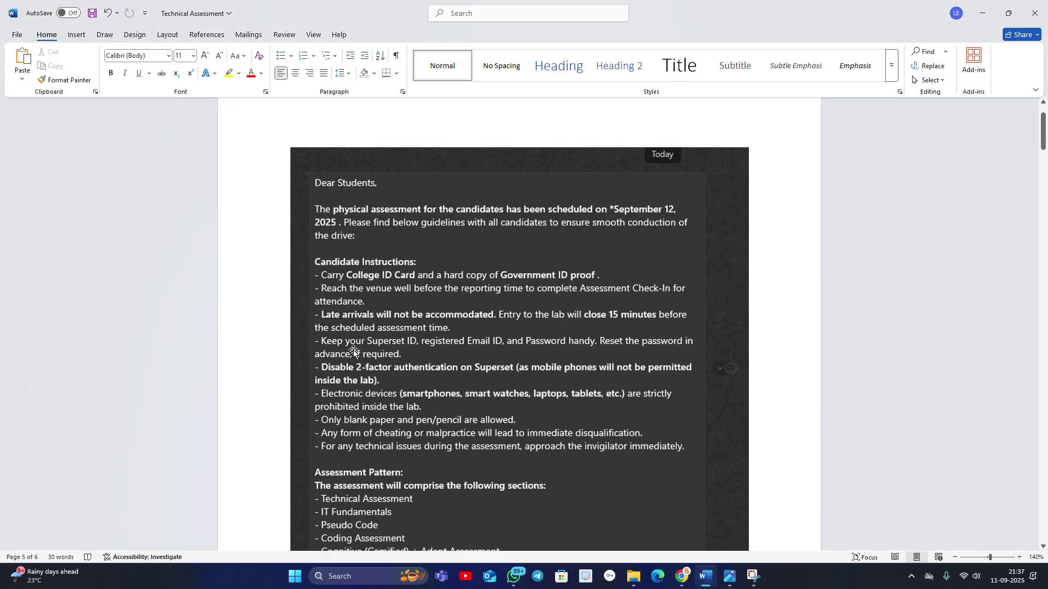
{"action": "left_click_drag", "start_coordinate": [262, 176], "coordinate": [302, 162]}
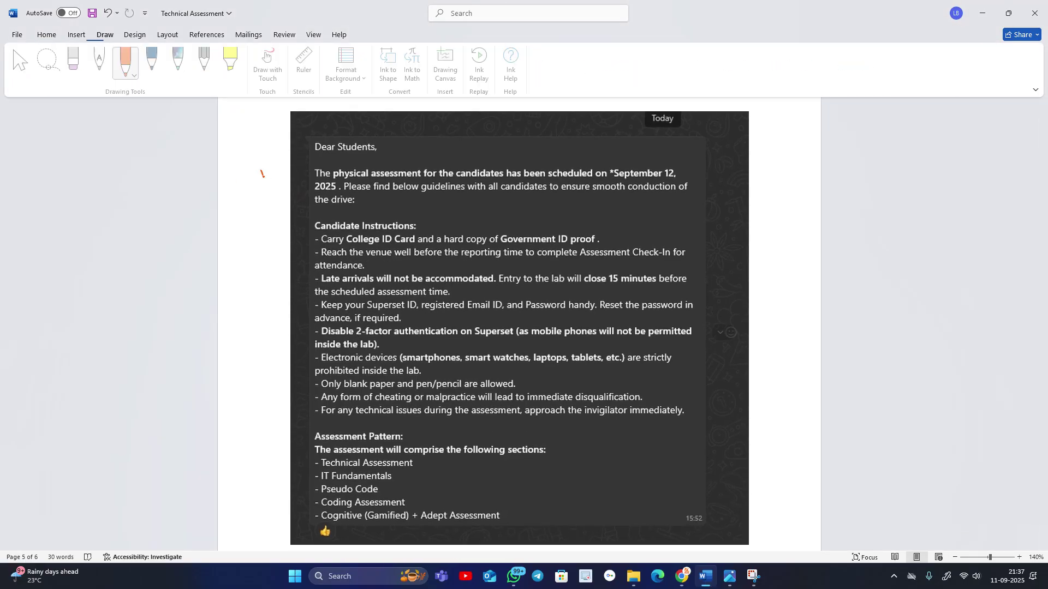
{"action": "mouse_move", "coordinate": [230, 201]}
{"action": "left_mouse_down"}
{"action": "mouse_move", "coordinate": [246, 221]}
{"action": "mouse_move", "coordinate": [266, 212]}
{"action": "left_mouse_up"}
{"action": "left_click_drag", "start_coordinate": [272, 184], "coordinate": [286, 197]}
{"action": "left_click_drag", "start_coordinate": [238, 234], "coordinate": [276, 223]}
{"action": "mouse_move", "coordinate": [228, 300]}
{"action": "left_mouse_down"}
{"action": "mouse_move", "coordinate": [284, 285]}
{"action": "mouse_move", "coordinate": [230, 294]}
{"action": "left_mouse_up"}
{"action": "left_click_drag", "start_coordinate": [242, 279], "coordinate": [254, 280]}
{"action": "left_click_drag", "start_coordinate": [248, 267], "coordinate": [278, 256]}
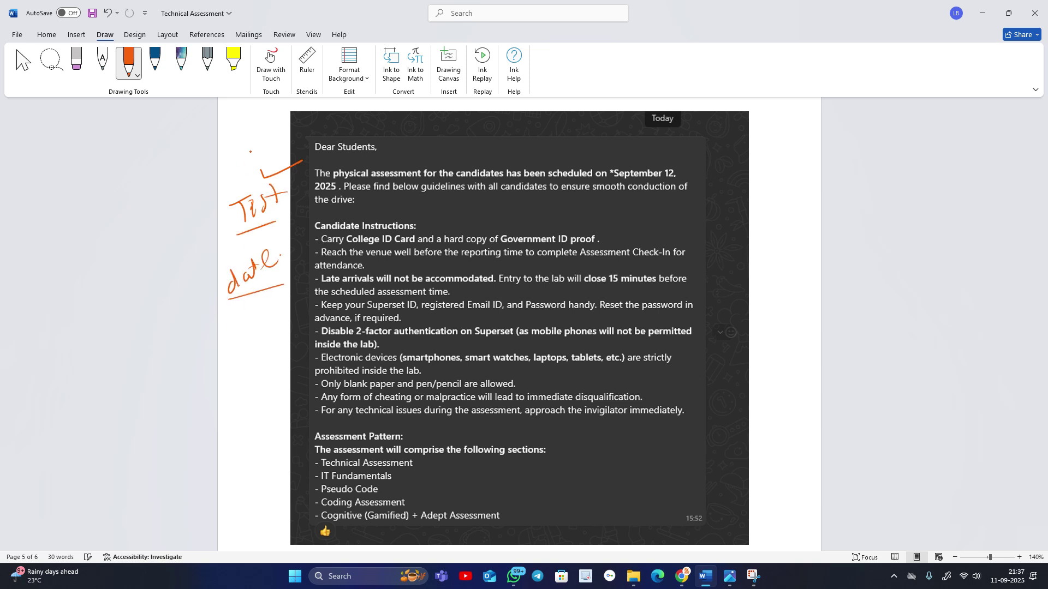
{"action": "left_click_drag", "start_coordinate": [244, 144], "coordinate": [249, 154]}
{"action": "mouse_move", "coordinate": [249, 135]}
{"action": "left_mouse_down"}
{"action": "mouse_move", "coordinate": [255, 145]}
{"action": "mouse_move", "coordinate": [280, 118]}
{"action": "left_mouse_up"}
Underline the scheduling, guidelines and check-in phrases; tick the College ID and late-arrival rules
{"action": "left_click_drag", "start_coordinate": [415, 159], "coordinate": [601, 156]}
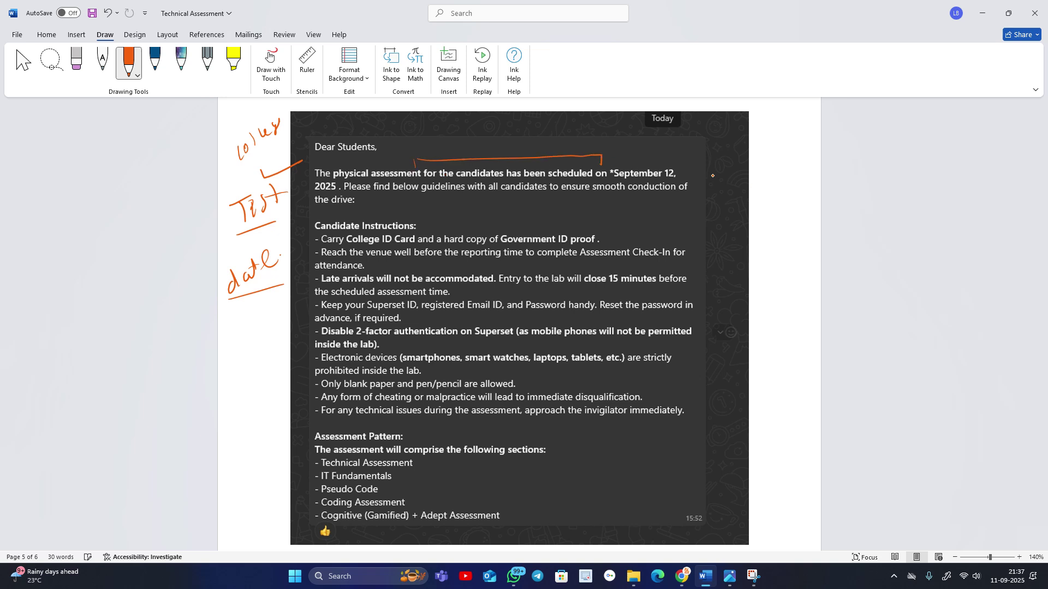
{"action": "left_click_drag", "start_coordinate": [371, 199], "coordinate": [660, 197]}
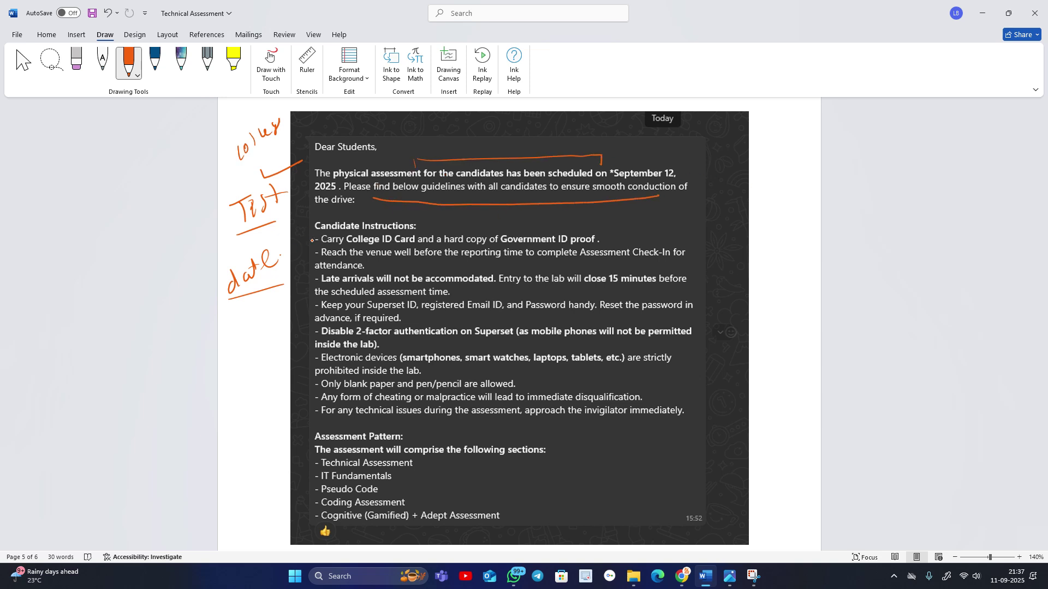
{"action": "mouse_move", "coordinate": [313, 240]}
{"action": "left_mouse_down"}
{"action": "mouse_move", "coordinate": [343, 233]}
{"action": "mouse_move", "coordinate": [346, 246]}
{"action": "left_mouse_up"}
{"action": "left_click_drag", "start_coordinate": [404, 260], "coordinate": [671, 261]}
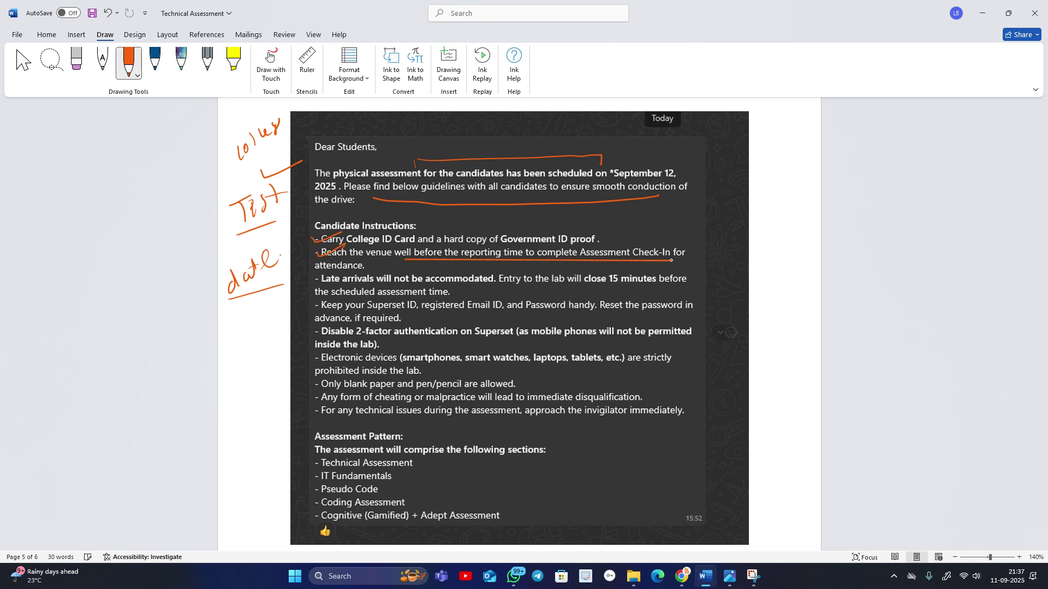
{"action": "left_click_drag", "start_coordinate": [311, 282], "coordinate": [339, 272]}
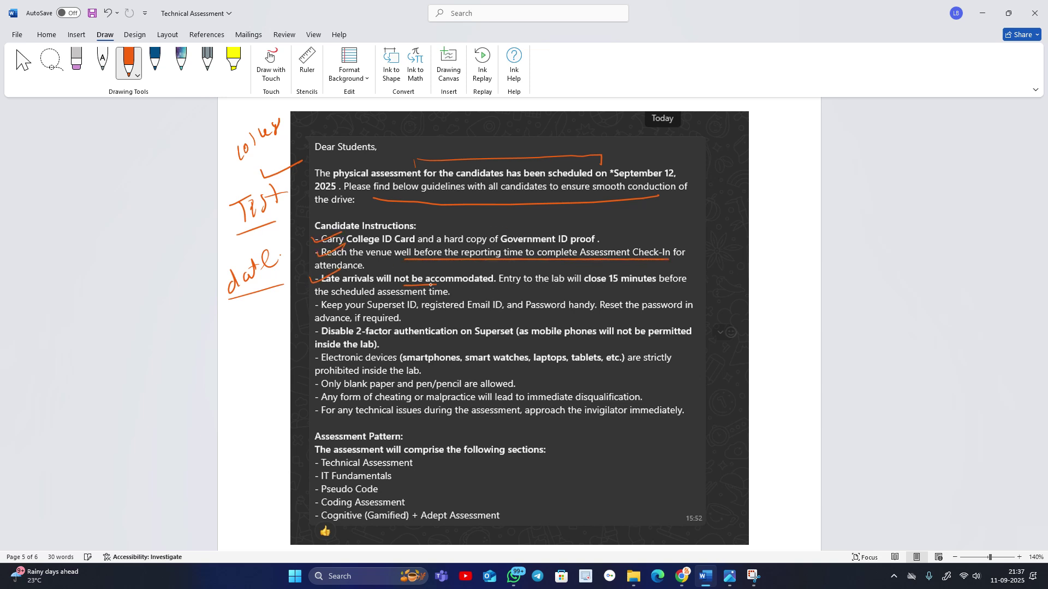
{"action": "left_click_drag", "start_coordinate": [404, 285], "coordinate": [496, 287]}
Tick and underline the Superset ID, 2-factor, devices, paper/pen and cheating rules
{"action": "left_click_drag", "start_coordinate": [316, 310], "coordinate": [359, 300]}
{"action": "left_click_drag", "start_coordinate": [429, 312], "coordinate": [532, 310]}
{"action": "mouse_move", "coordinate": [315, 338]}
{"action": "left_mouse_down"}
{"action": "mouse_move", "coordinate": [356, 324]}
{"action": "mouse_move", "coordinate": [503, 343]}
{"action": "left_mouse_up"}
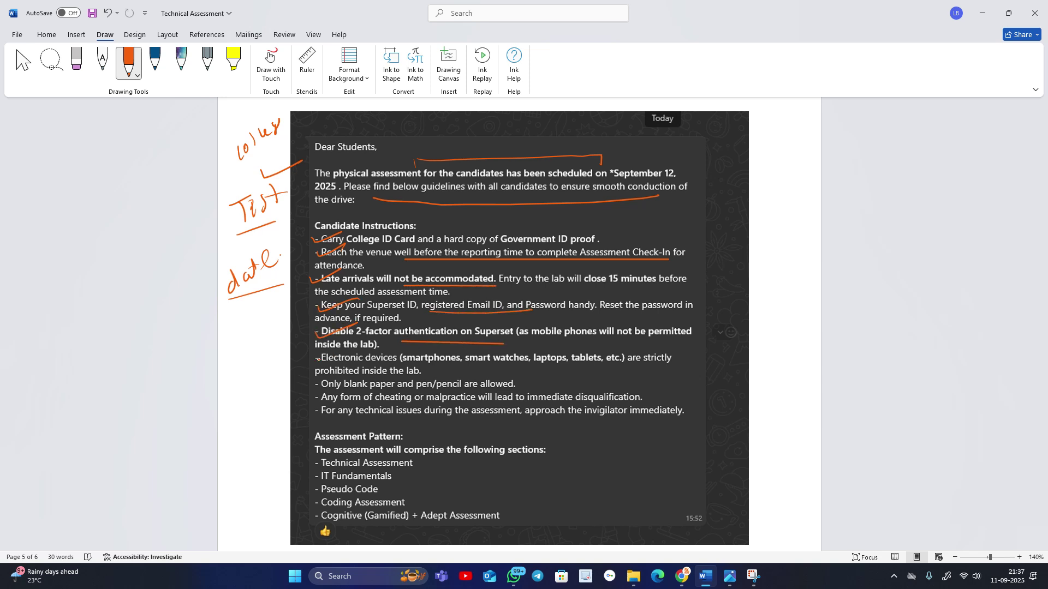
{"action": "left_click_drag", "start_coordinate": [317, 364], "coordinate": [366, 345]}
{"action": "left_click_drag", "start_coordinate": [312, 386], "coordinate": [346, 373]}
{"action": "left_click_drag", "start_coordinate": [508, 374], "coordinate": [506, 394]}
{"action": "mouse_move", "coordinate": [316, 401]}
{"action": "left_mouse_down"}
{"action": "mouse_move", "coordinate": [350, 388]}
{"action": "mouse_move", "coordinate": [624, 401]}
{"action": "left_mouse_up"}
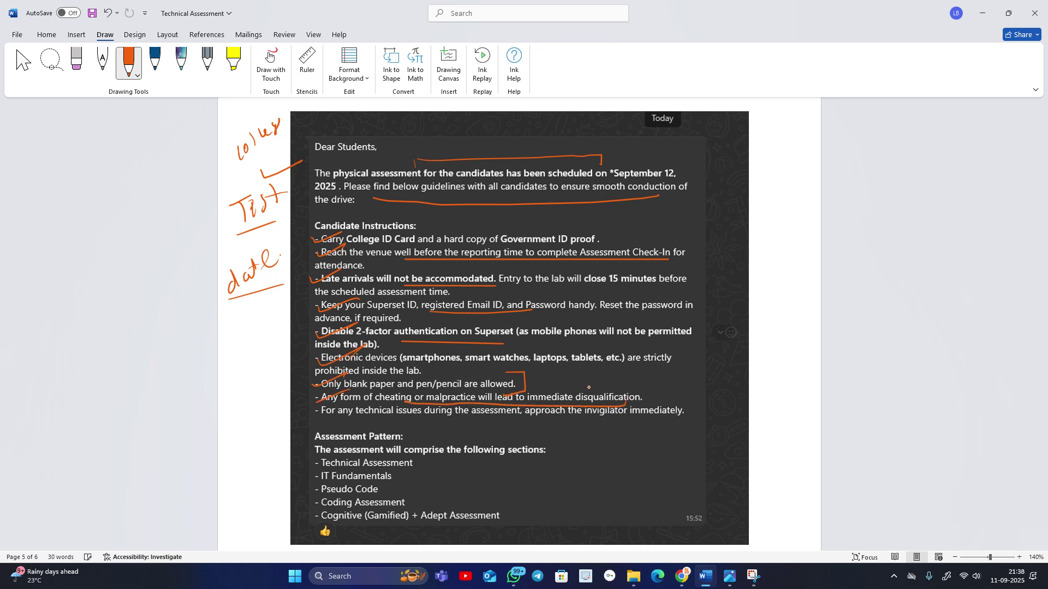
{"action": "scroll", "coordinate": [589, 387], "scroll_direction": "down", "scroll_amount": 3}
{"action": "scroll", "coordinate": [492, 328], "scroll_direction": "down", "scroll_amount": 2}
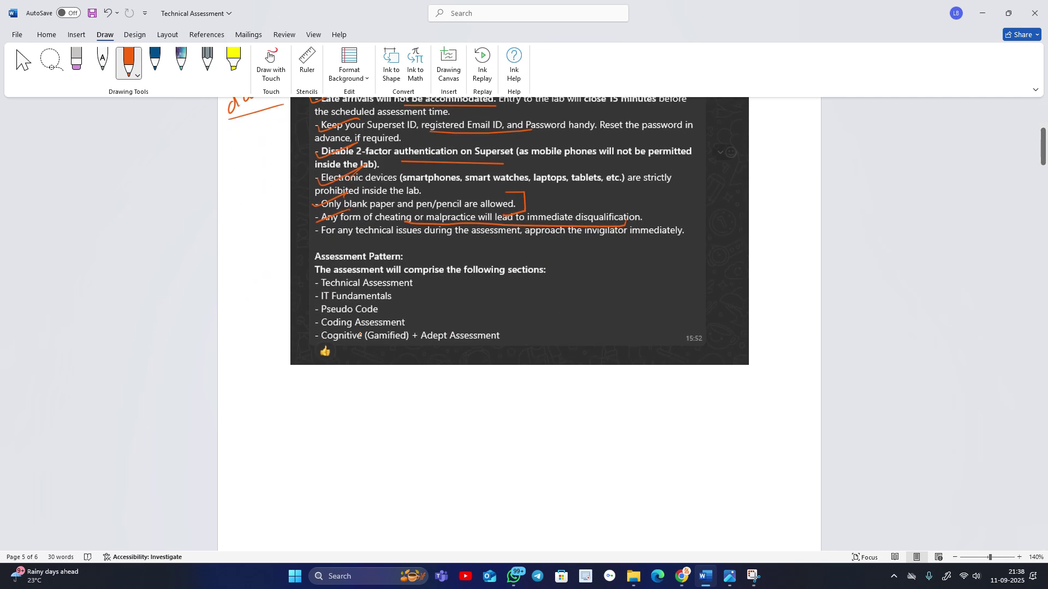
Loop orange ink around the Assessment Pattern block and tick its lines
{"action": "left_click_drag", "start_coordinate": [326, 245], "coordinate": [586, 232]}
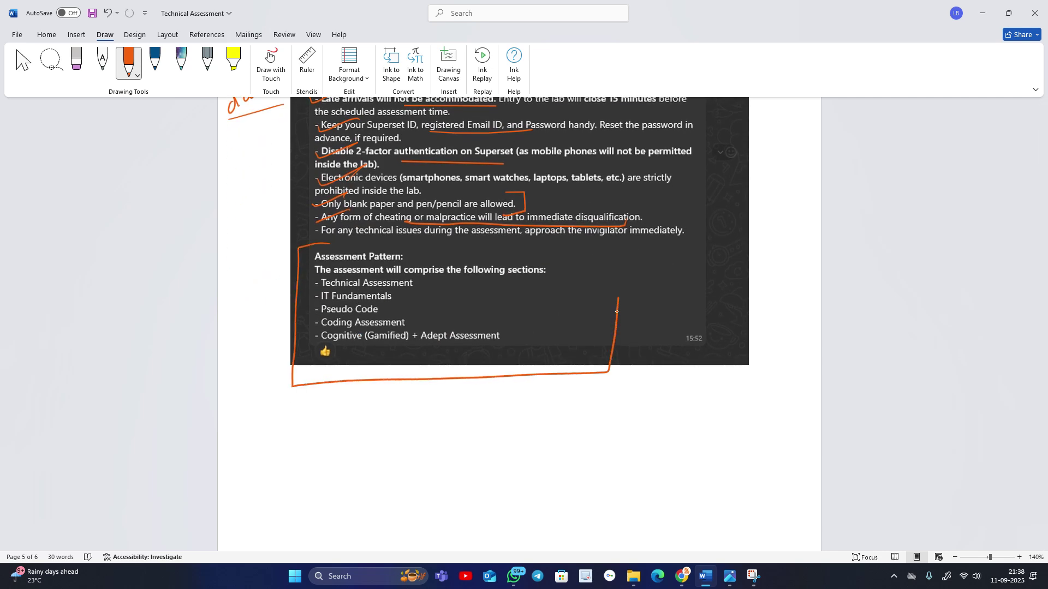
{"action": "left_click_drag", "start_coordinate": [424, 237], "coordinate": [276, 243]}
{"action": "mouse_move", "coordinate": [314, 290]}
{"action": "left_mouse_down"}
{"action": "mouse_move", "coordinate": [338, 278]}
{"action": "mouse_move", "coordinate": [341, 326]}
{"action": "mouse_move", "coordinate": [413, 343]}
{"action": "mouse_move", "coordinate": [514, 345]}
{"action": "mouse_move", "coordinate": [442, 323]}
{"action": "mouse_move", "coordinate": [426, 351]}
{"action": "left_mouse_up"}
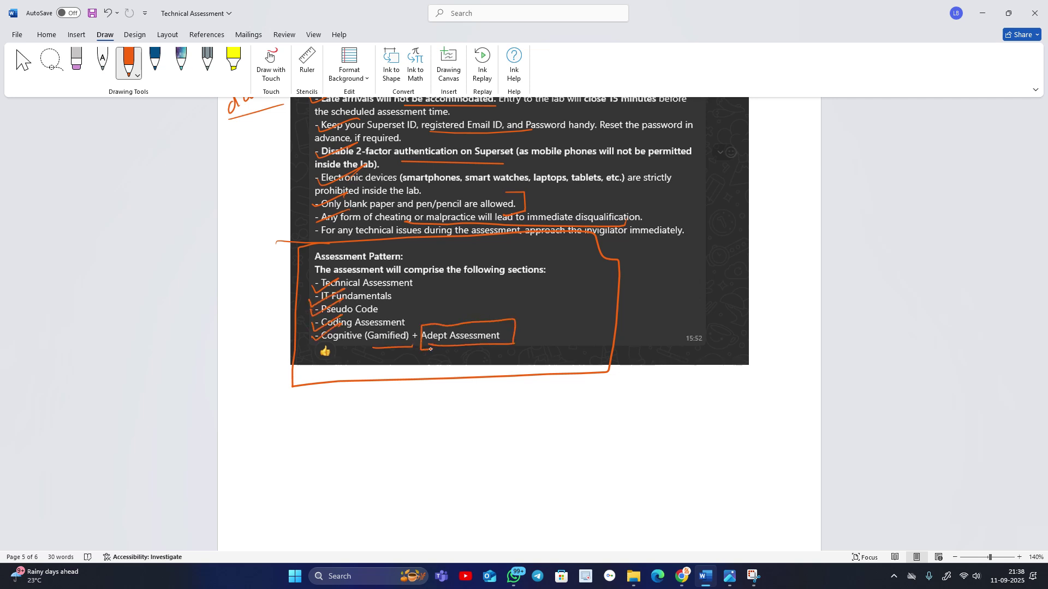
Box Adept Assessment, then bring up the Google results for 'adept assessment'
{"action": "mouse_move", "coordinate": [465, 306]}
{"action": "left_mouse_down"}
{"action": "mouse_move", "coordinate": [467, 319]}
{"action": "mouse_move", "coordinate": [533, 307]}
{"action": "mouse_move", "coordinate": [497, 319]}
{"action": "mouse_move", "coordinate": [506, 319]}
{"action": "left_mouse_up"}
{"action": "left_click", "coordinate": [682, 575]}
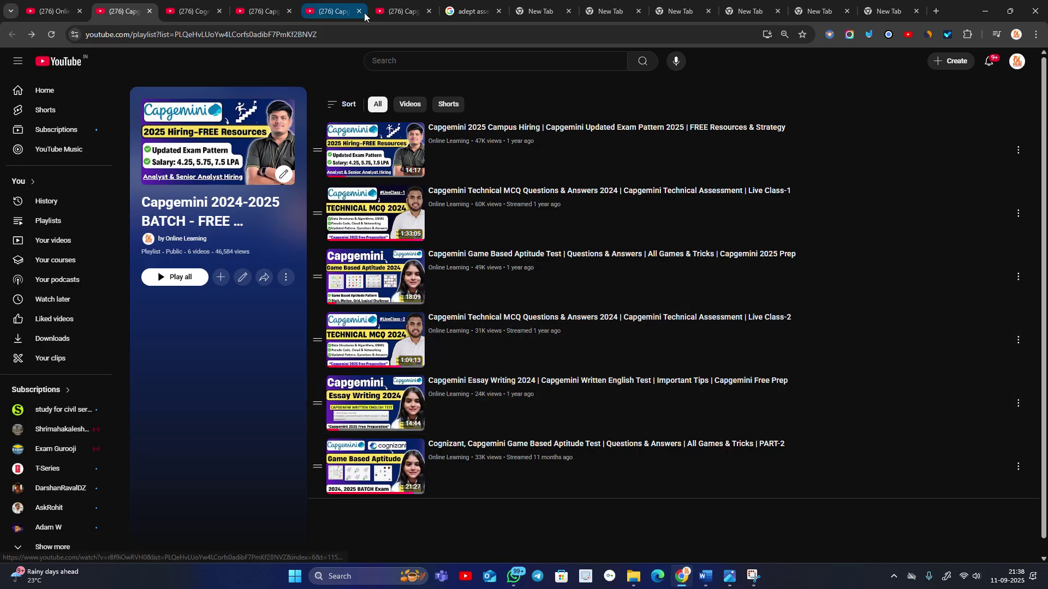
{"action": "left_click", "coordinate": [453, 11]}
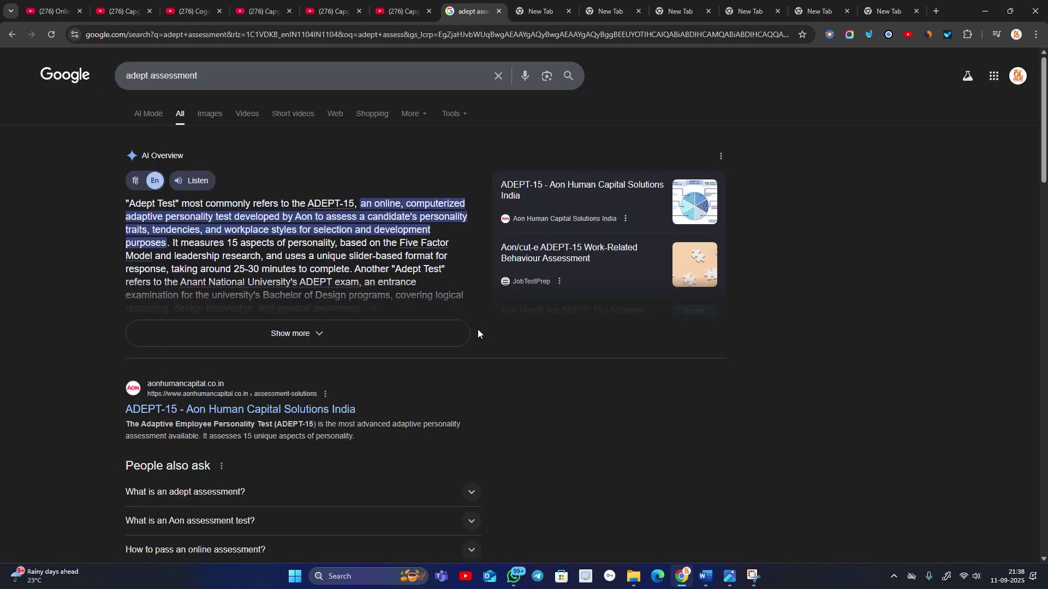
Circle the 4.25, 5.75 and 7.5 Lacs salary blocks
{"action": "left_click", "coordinate": [705, 576]}
{"action": "scroll", "coordinate": [519, 448], "scroll_direction": "down", "scroll_amount": 10}
{"action": "scroll", "coordinate": [519, 448], "scroll_direction": "down", "scroll_amount": 5}
{"action": "scroll", "coordinate": [519, 448], "scroll_direction": "down", "scroll_amount": 1}
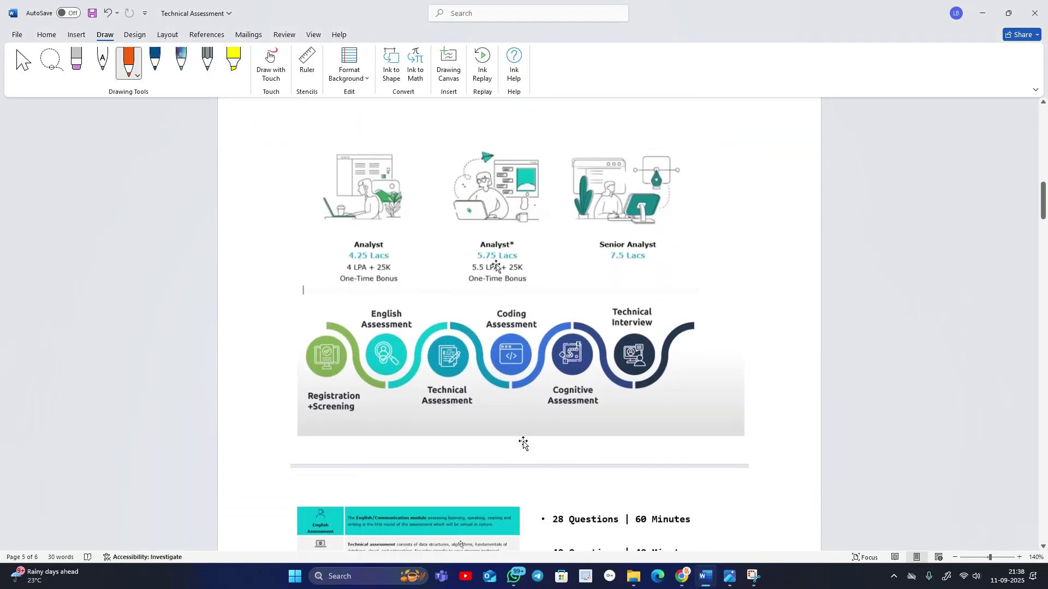
{"action": "left_click_drag", "start_coordinate": [364, 237], "coordinate": [329, 270]}
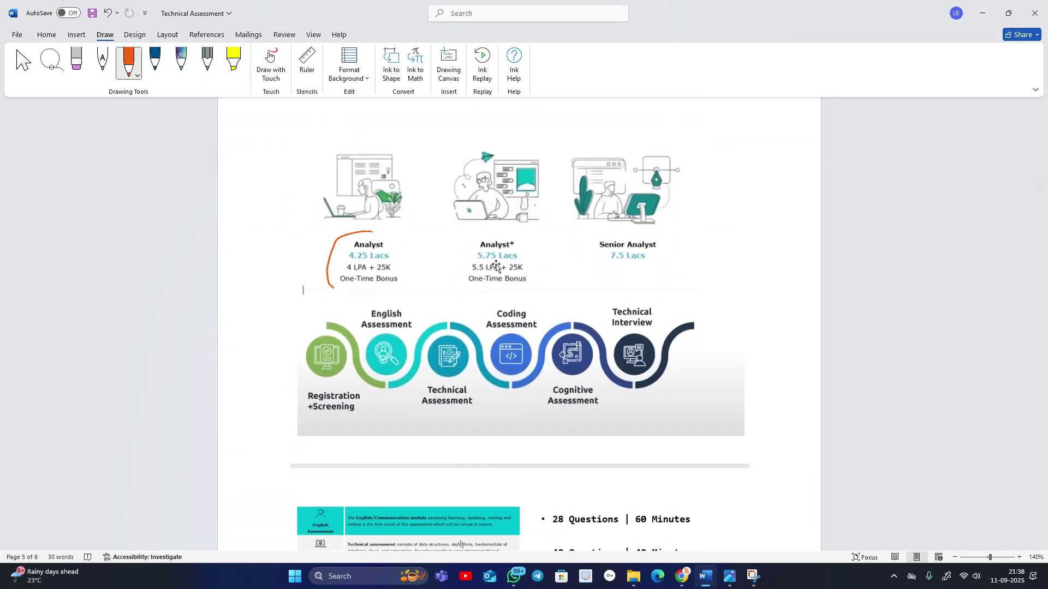
{"action": "left_click_drag", "start_coordinate": [491, 235], "coordinate": [496, 291]}
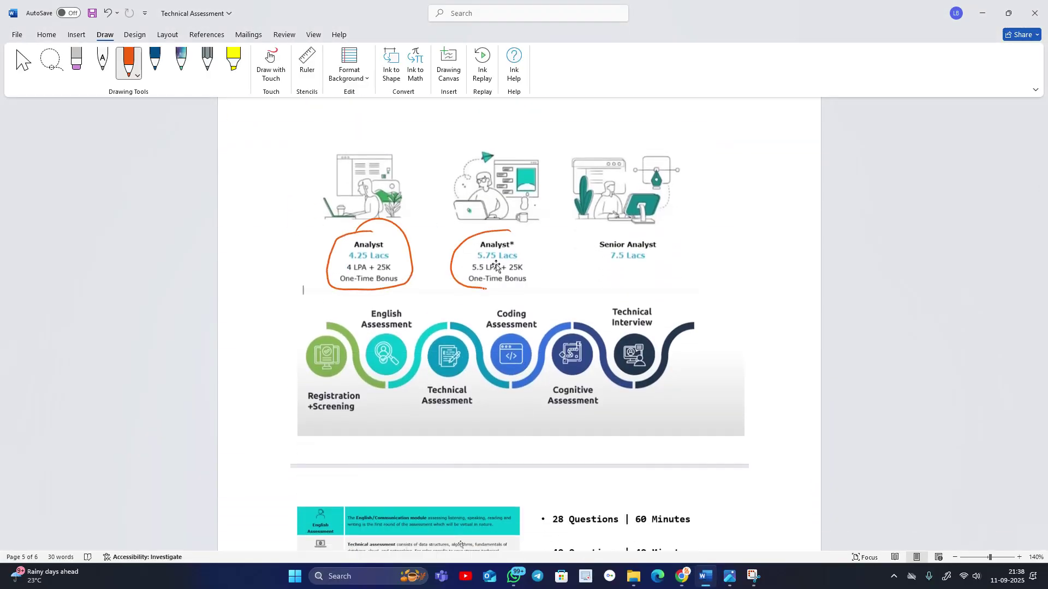
{"action": "left_click_drag", "start_coordinate": [631, 237], "coordinate": [671, 241]}
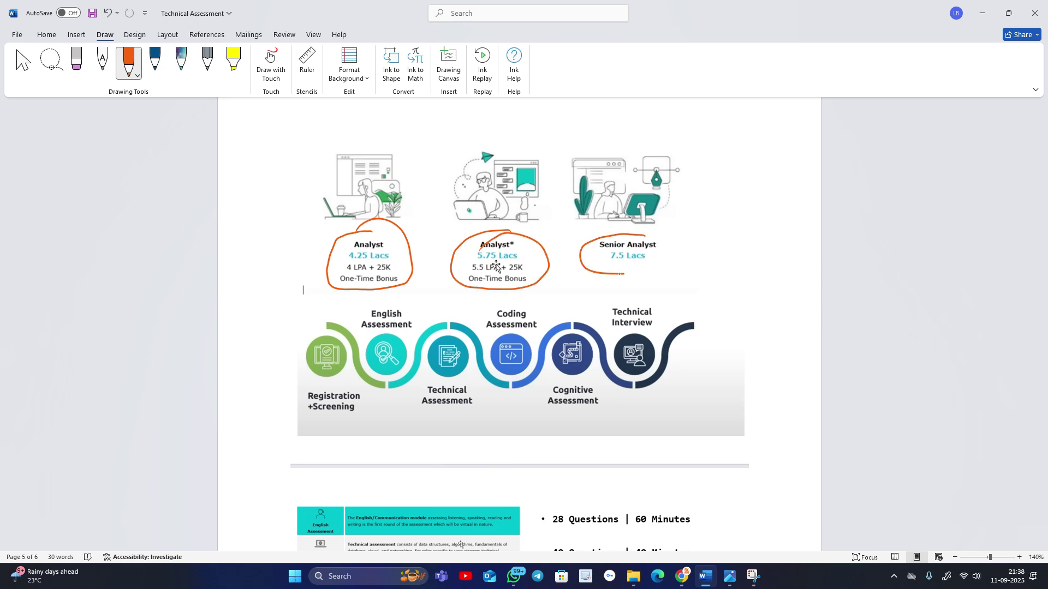
Circle each hiring stage, from Registration to Technical Interview, and underline Technical Assessment
{"action": "left_click_drag", "start_coordinate": [311, 415], "coordinate": [317, 419]}
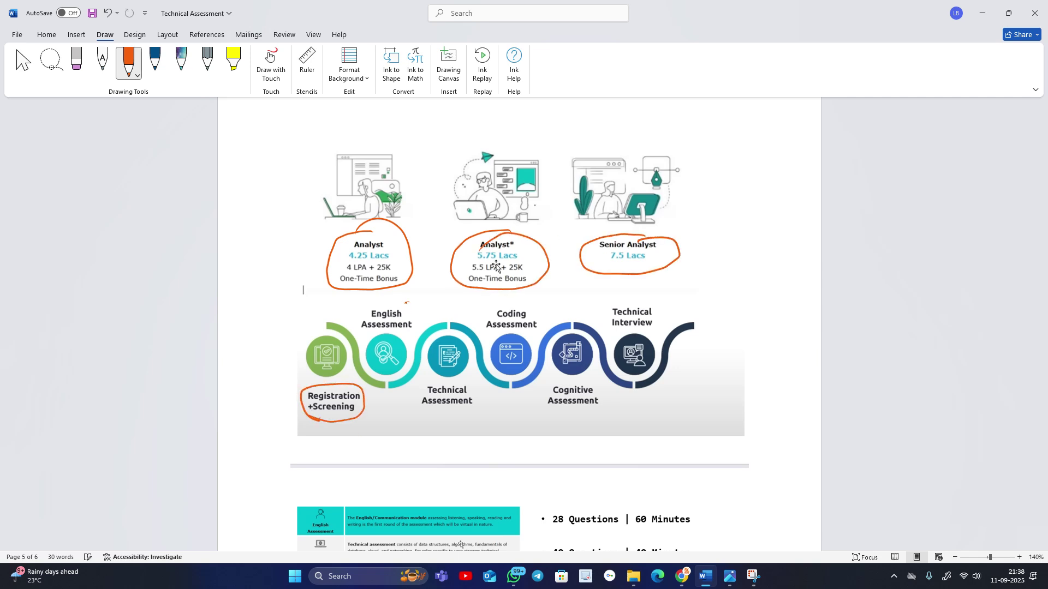
{"action": "left_click_drag", "start_coordinate": [406, 303], "coordinate": [385, 311]}
{"action": "mouse_move", "coordinate": [450, 382]}
{"action": "left_mouse_down"}
{"action": "mouse_move", "coordinate": [414, 405]}
{"action": "mouse_move", "coordinate": [451, 381]}
{"action": "left_mouse_up"}
{"action": "left_click_drag", "start_coordinate": [527, 295], "coordinate": [524, 291]}
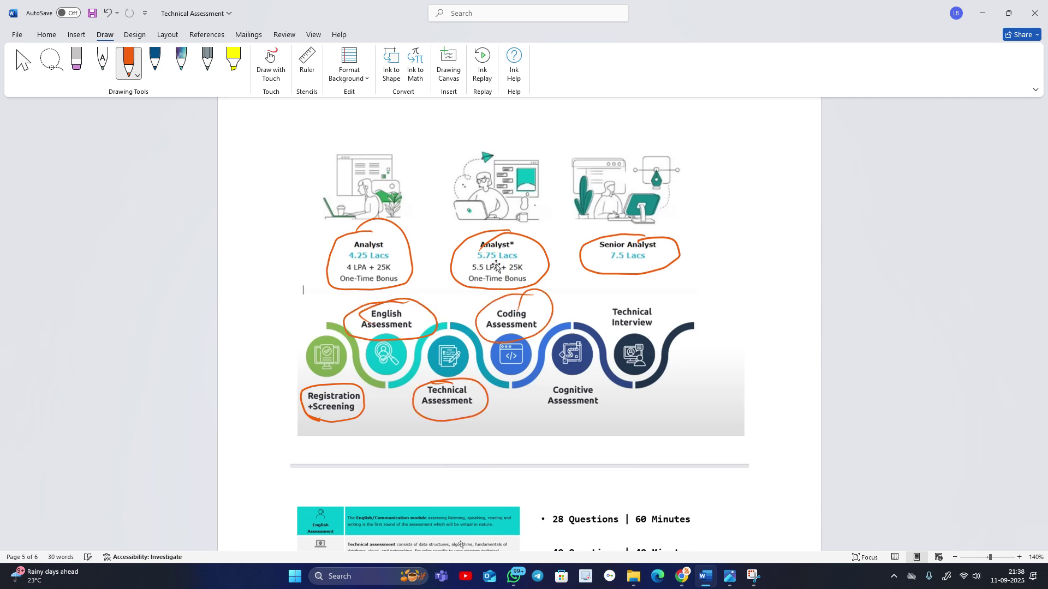
{"action": "left_click_drag", "start_coordinate": [573, 381], "coordinate": [602, 417]}
{"action": "left_click_drag", "start_coordinate": [644, 296], "coordinate": [680, 327]}
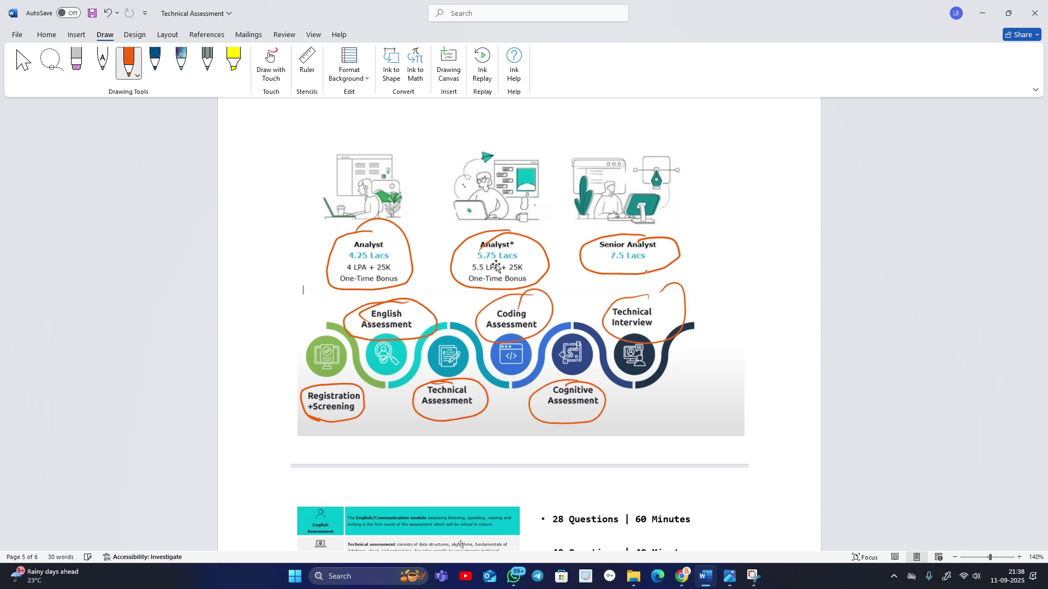
{"action": "scroll", "coordinate": [495, 266], "scroll_direction": "down", "scroll_amount": 3}
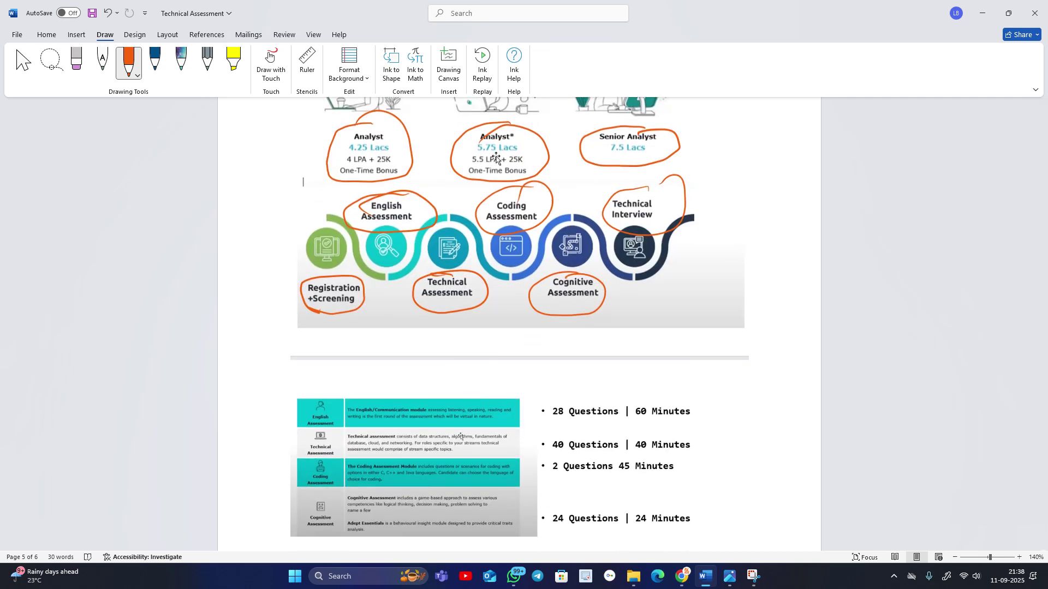
{"action": "left_click_drag", "start_coordinate": [317, 208], "coordinate": [373, 194]}
{"action": "left_click_drag", "start_coordinate": [431, 307], "coordinate": [479, 306]}
{"action": "left_click_drag", "start_coordinate": [548, 305], "coordinate": [593, 305]}
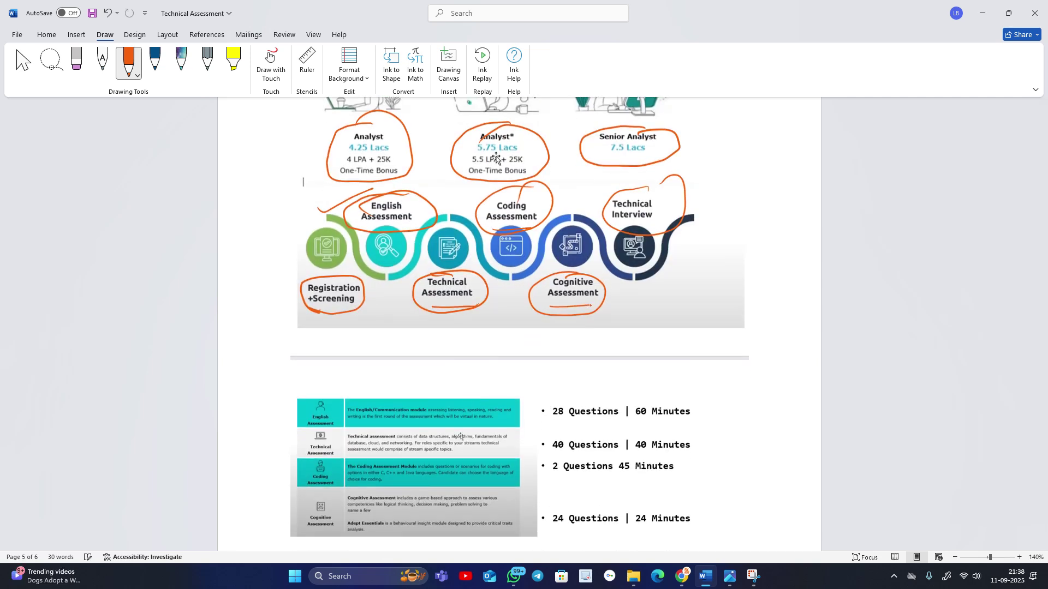
{"action": "left_click_drag", "start_coordinate": [628, 222], "coordinate": [650, 222]}
{"action": "scroll", "coordinate": [540, 417], "scroll_direction": "down", "scroll_amount": 5}
{"action": "scroll", "coordinate": [539, 416], "scroll_direction": "down", "scroll_amount": 1}
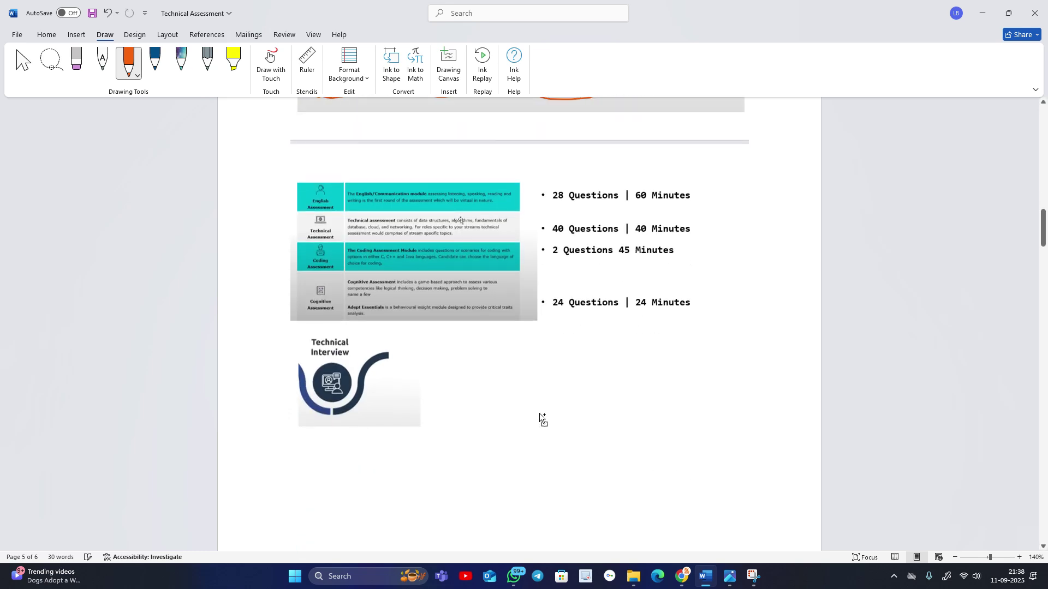
{"action": "scroll", "coordinate": [540, 414], "scroll_direction": "up", "scroll_amount": 2, "text": "ctrl"}
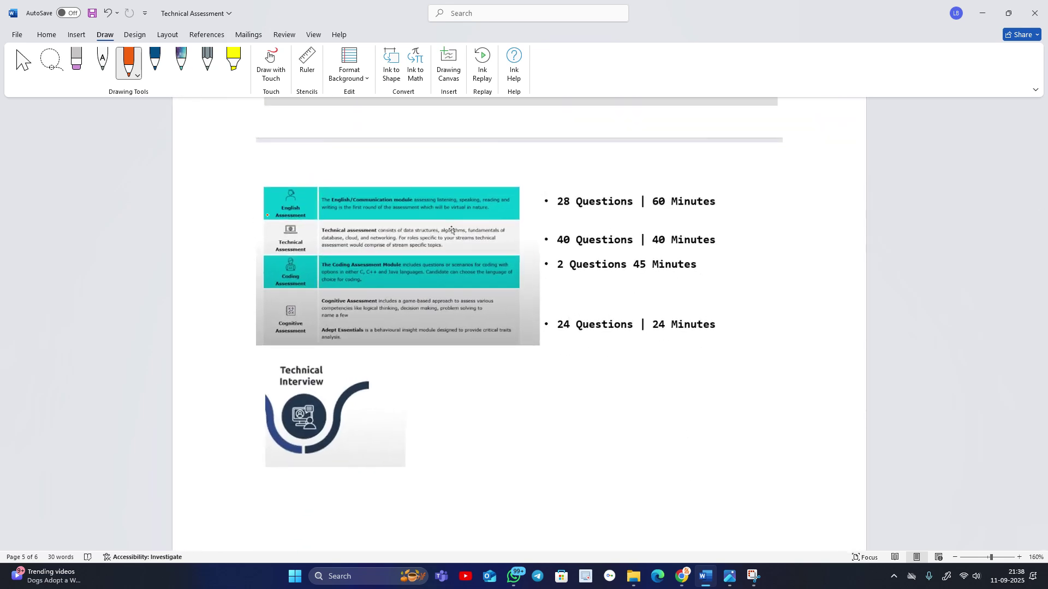
Mark the English row (28 Questions | 60 Minutes) and Technical row (40 | 40)
{"action": "left_click_drag", "start_coordinate": [255, 202], "coordinate": [299, 192]}
{"action": "left_click_drag", "start_coordinate": [546, 214], "coordinate": [564, 215]}
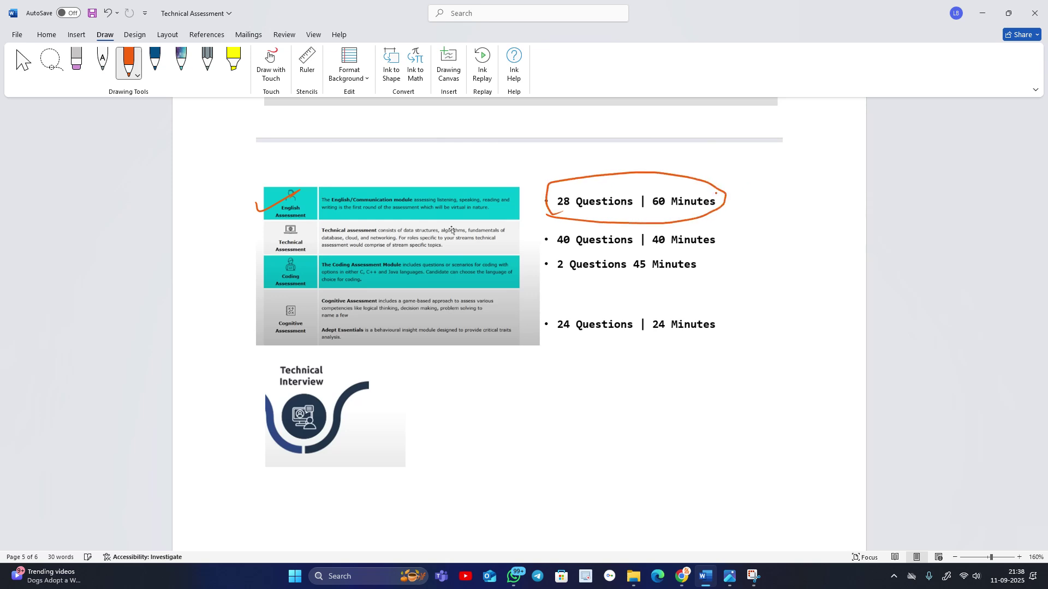
{"action": "mouse_move", "coordinate": [717, 193]}
{"action": "left_mouse_down"}
{"action": "mouse_move", "coordinate": [811, 203]}
{"action": "mouse_move", "coordinate": [823, 143]}
{"action": "mouse_move", "coordinate": [803, 147]}
{"action": "left_mouse_up"}
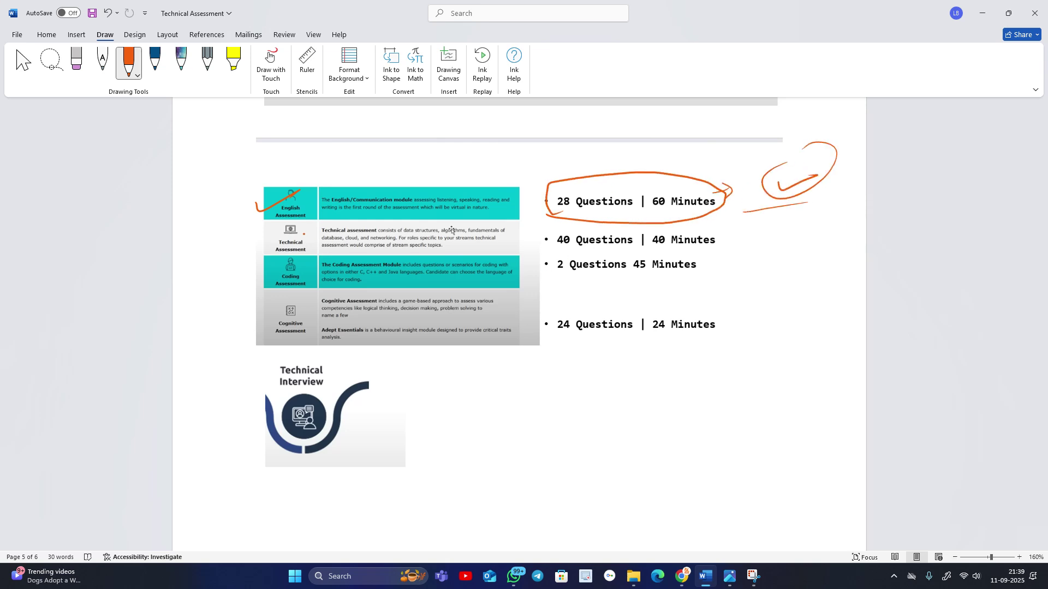
{"action": "left_click_drag", "start_coordinate": [304, 235], "coordinate": [299, 236]}
{"action": "mouse_move", "coordinate": [565, 246]}
{"action": "left_mouse_down"}
{"action": "mouse_move", "coordinate": [615, 253]}
{"action": "mouse_move", "coordinate": [596, 254]}
{"action": "left_mouse_up"}
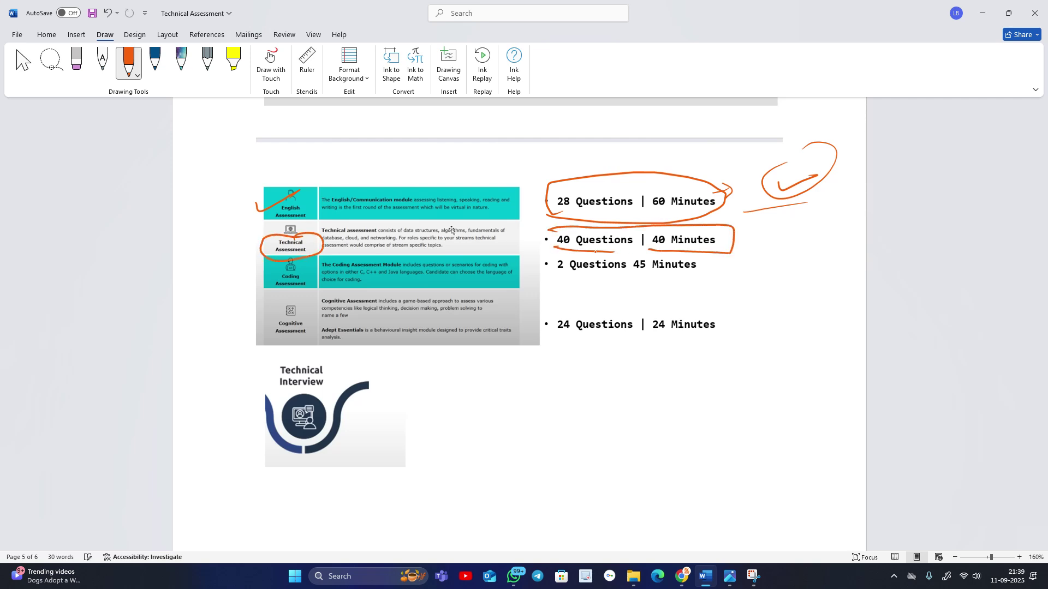
Mark the Coding (2 Questions, 45 Minutes), Cognitive (24 | 24) and Adept Essentials rows
{"action": "left_click_drag", "start_coordinate": [244, 283], "coordinate": [291, 270]}
{"action": "left_click_drag", "start_coordinate": [550, 279], "coordinate": [700, 276]}
{"action": "left_click_drag", "start_coordinate": [367, 295], "coordinate": [451, 286]}
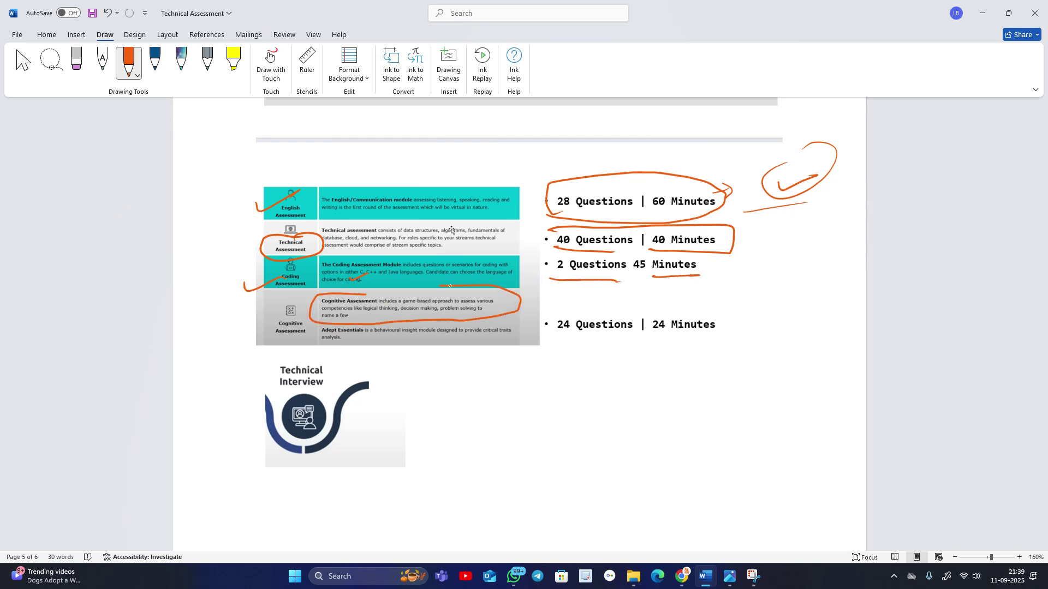
{"action": "mouse_move", "coordinate": [565, 311]}
{"action": "left_mouse_down"}
{"action": "mouse_move", "coordinate": [679, 310]}
{"action": "mouse_move", "coordinate": [647, 313]}
{"action": "left_mouse_up"}
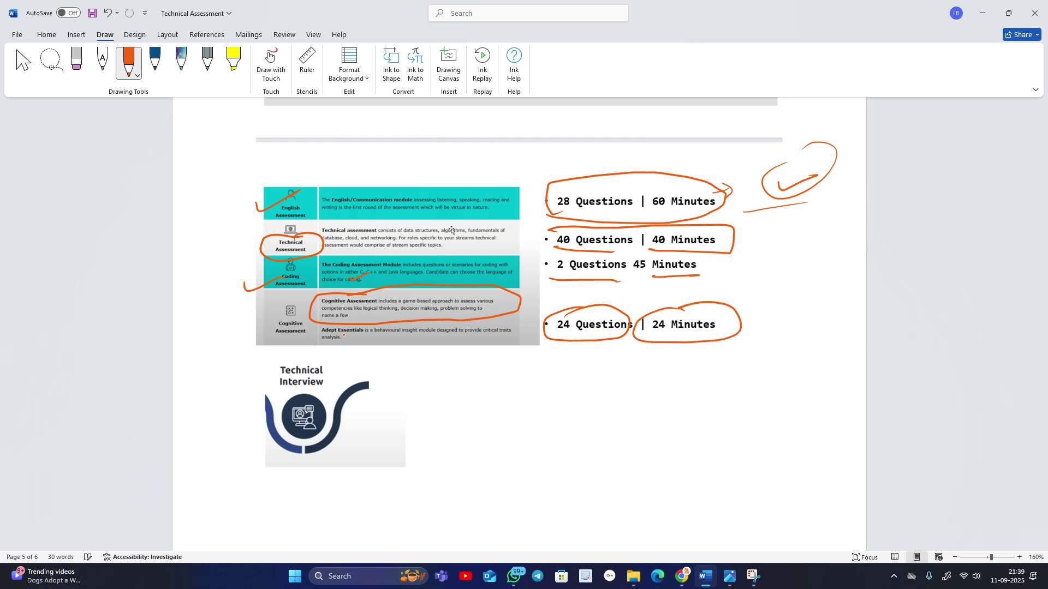
{"action": "left_click_drag", "start_coordinate": [344, 337], "coordinate": [499, 339]}
{"action": "left_click_drag", "start_coordinate": [326, 343], "coordinate": [363, 344]}
{"action": "scroll", "coordinate": [590, 414], "scroll_direction": "down", "scroll_amount": 5}
{"action": "scroll", "coordinate": [432, 220], "scroll_direction": "down", "scroll_amount": 5}
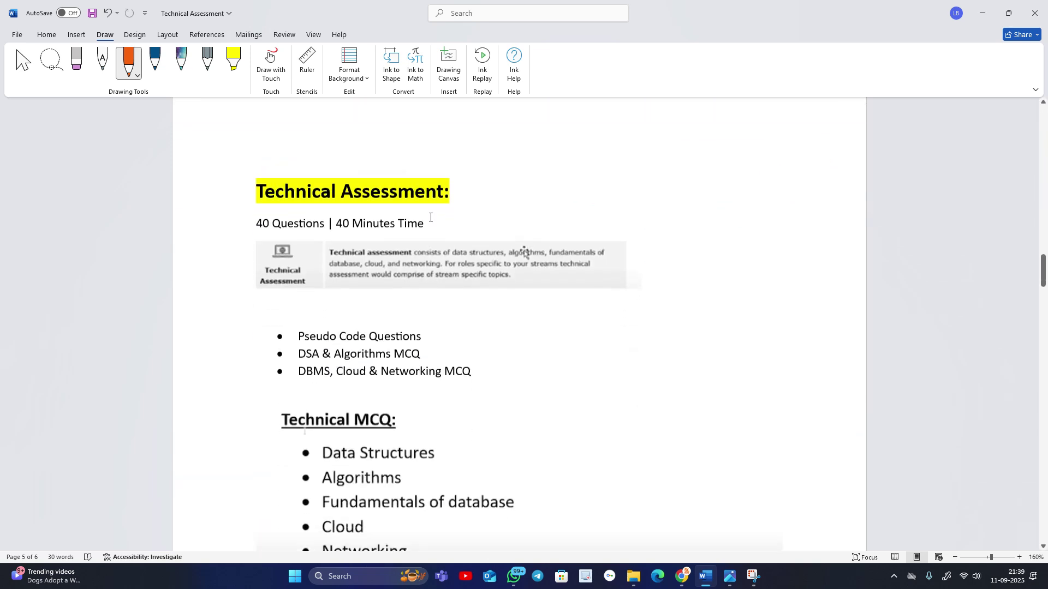
{"action": "scroll", "coordinate": [431, 220], "scroll_direction": "down", "scroll_amount": 1}
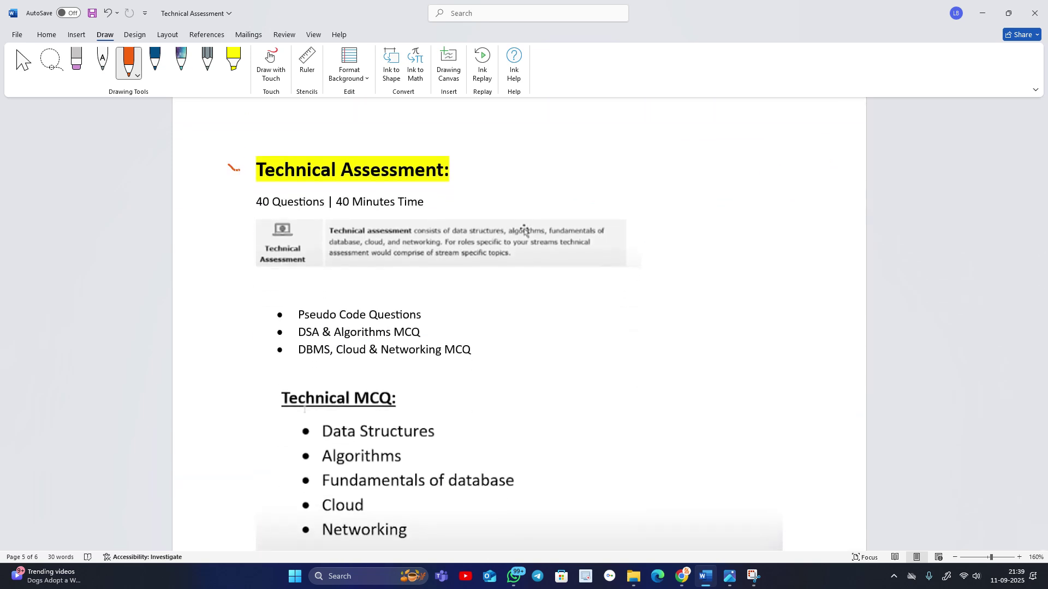
Tick the heading, circle 40 Questions | 40 Minutes, and underline the stream-specific roles sentence
{"action": "left_click_drag", "start_coordinate": [230, 164], "coordinate": [267, 145]}
{"action": "mouse_move", "coordinate": [265, 195]}
{"action": "left_mouse_down"}
{"action": "mouse_move", "coordinate": [278, 210]}
{"action": "mouse_move", "coordinate": [376, 212]}
{"action": "mouse_move", "coordinate": [438, 197]}
{"action": "mouse_move", "coordinate": [253, 198]}
{"action": "left_mouse_up"}
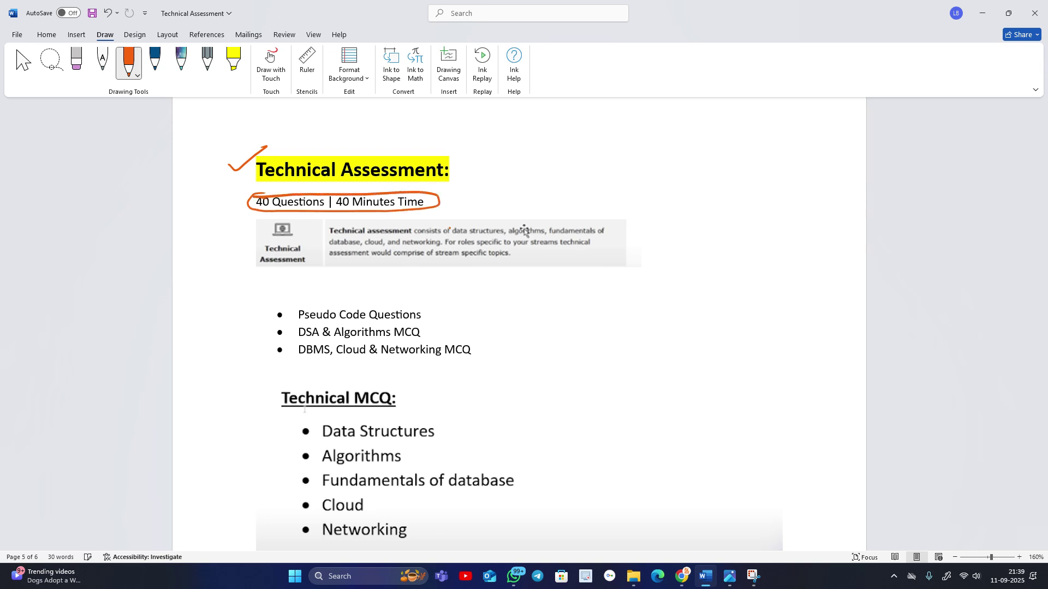
{"action": "left_click_drag", "start_coordinate": [447, 218], "coordinate": [603, 218]}
{"action": "left_click_drag", "start_coordinate": [330, 247], "coordinate": [591, 247]}
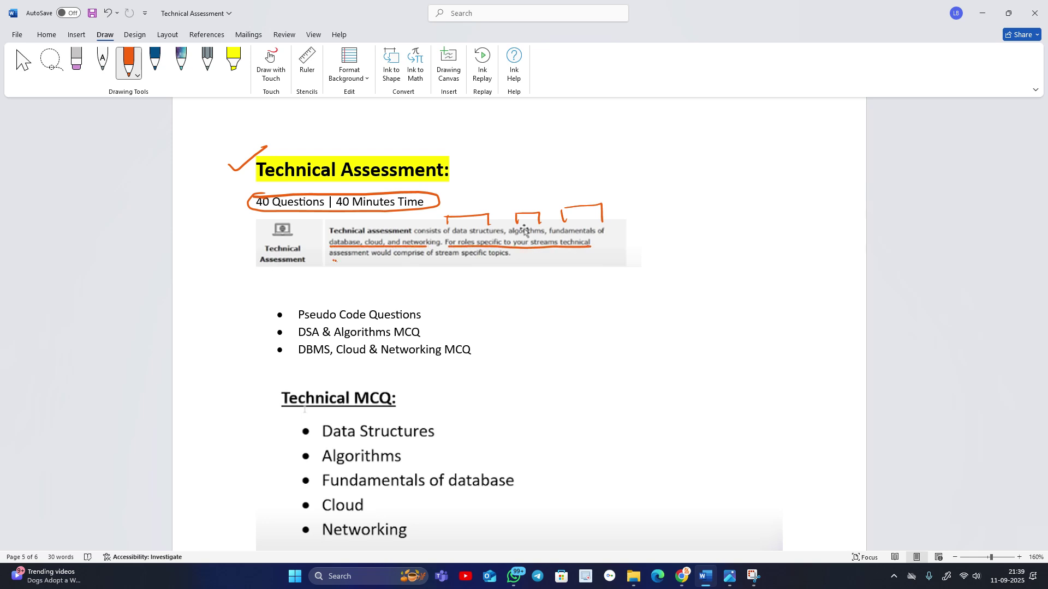
{"action": "left_click_drag", "start_coordinate": [334, 262], "coordinate": [523, 259]}
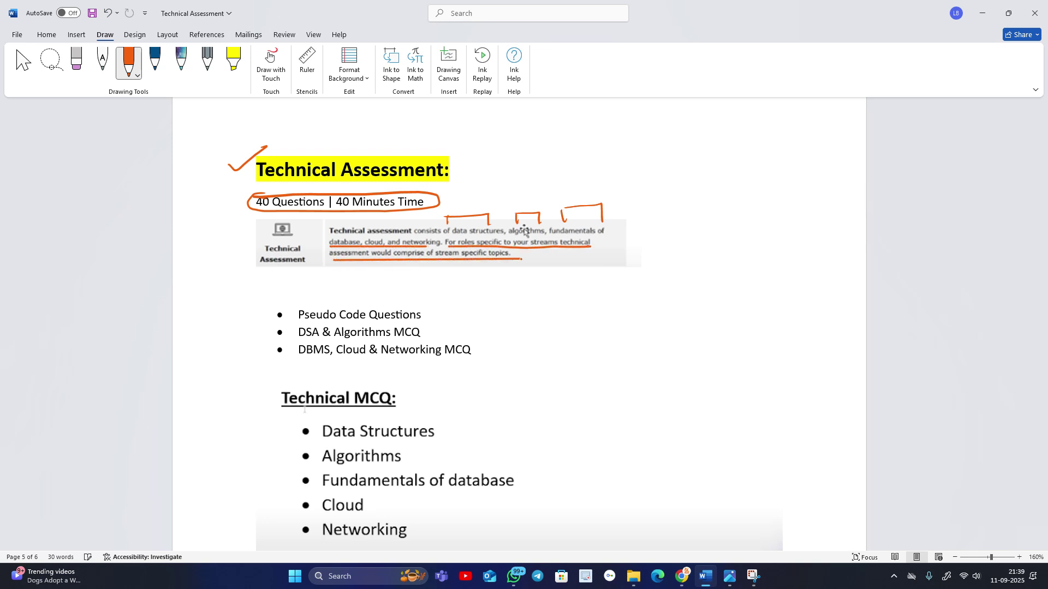
Tick the Pseudo Code, DSA and DBMS, Cloud & Networking MCQ bullets
{"action": "left_click_drag", "start_coordinate": [263, 316], "coordinate": [310, 294]}
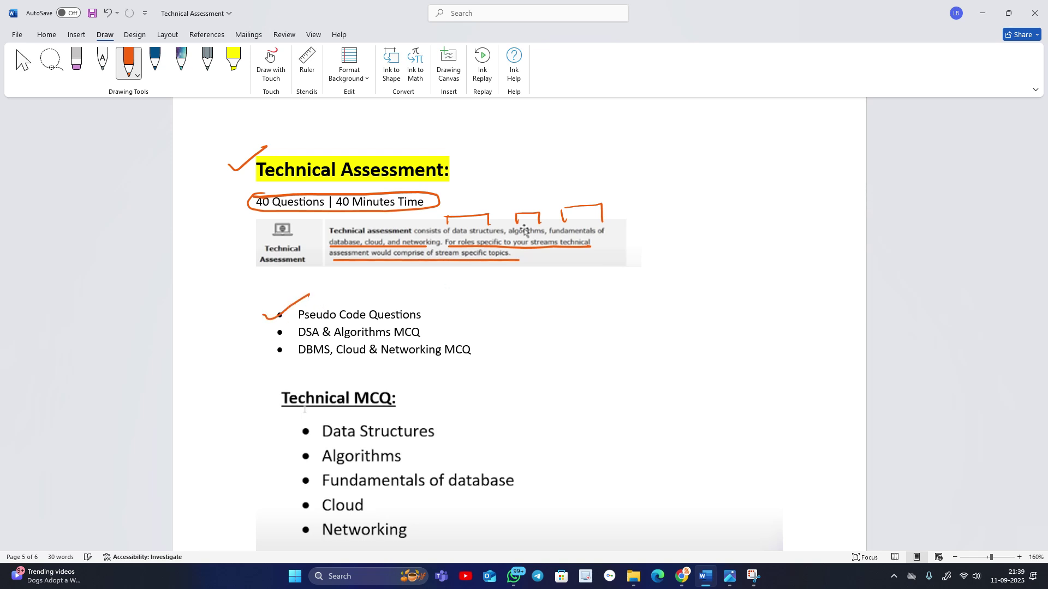
{"action": "left_click_drag", "start_coordinate": [265, 334], "coordinate": [306, 314]}
{"action": "mouse_move", "coordinate": [269, 349]}
{"action": "left_mouse_down"}
{"action": "mouse_move", "coordinate": [301, 331]}
{"action": "mouse_move", "coordinate": [480, 363]}
{"action": "left_mouse_up"}
{"action": "left_click", "coordinate": [167, 35]}
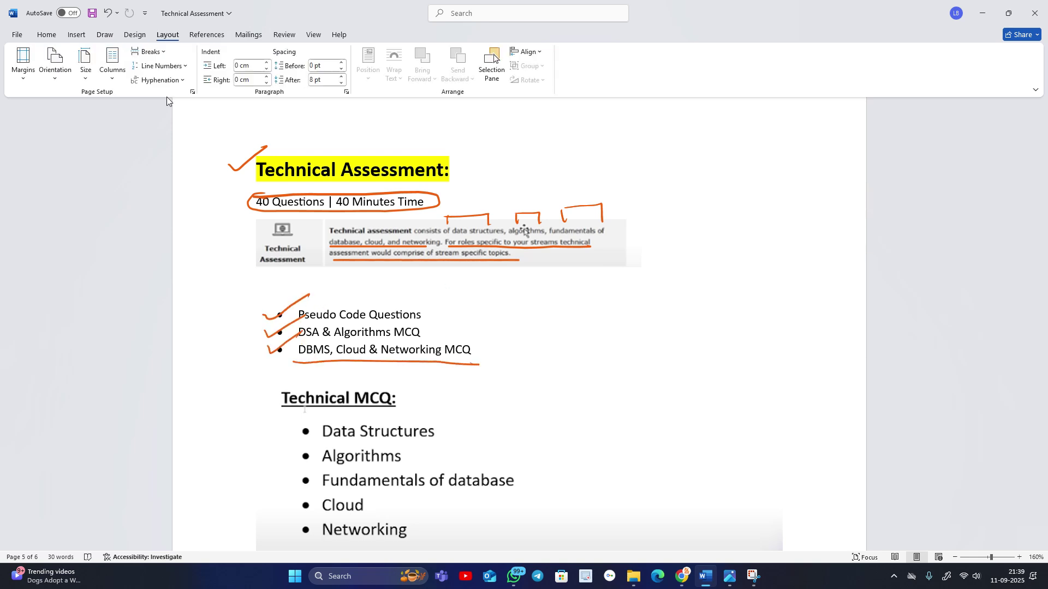
Bracket the description and bullets, handwrite a '1000+' note, and underline 'database'
{"action": "left_click_drag", "start_coordinate": [636, 225], "coordinate": [662, 352]}
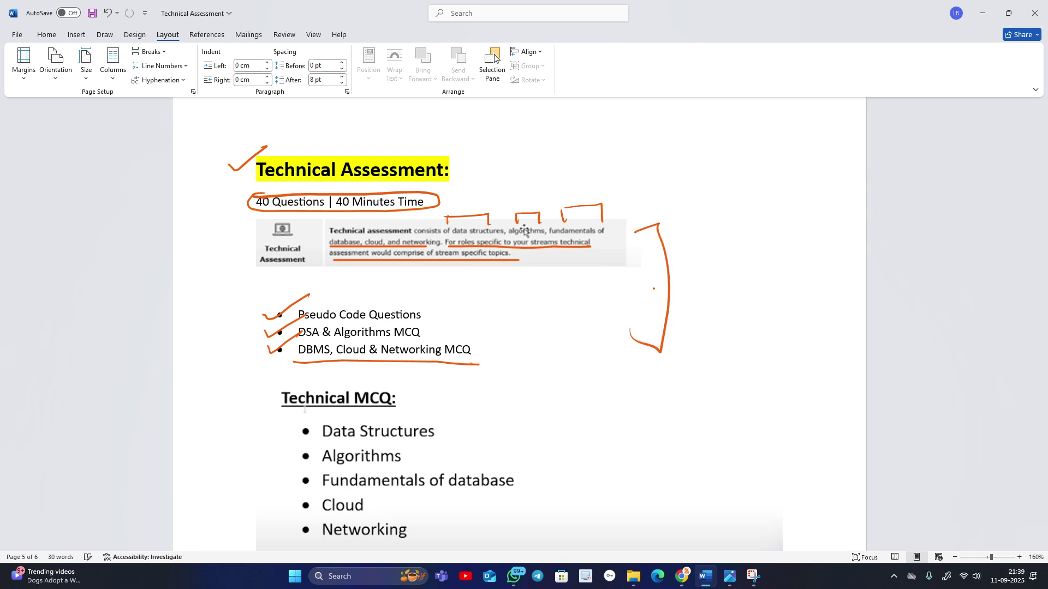
{"action": "left_click_drag", "start_coordinate": [648, 267], "coordinate": [679, 274]}
{"action": "mouse_move", "coordinate": [696, 229]}
{"action": "left_mouse_down"}
{"action": "mouse_move", "coordinate": [712, 261]}
{"action": "mouse_move", "coordinate": [742, 221]}
{"action": "mouse_move", "coordinate": [768, 226]}
{"action": "mouse_move", "coordinate": [786, 197]}
{"action": "mouse_move", "coordinate": [827, 223]}
{"action": "left_mouse_up"}
{"action": "mouse_move", "coordinate": [718, 284]}
{"action": "left_mouse_down"}
{"action": "mouse_move", "coordinate": [719, 305]}
{"action": "mouse_move", "coordinate": [776, 286]}
{"action": "left_mouse_up"}
{"action": "mouse_move", "coordinate": [783, 268]}
{"action": "left_mouse_down"}
{"action": "mouse_move", "coordinate": [796, 268]}
{"action": "mouse_move", "coordinate": [789, 289]}
{"action": "left_mouse_up"}
{"action": "left_click_drag", "start_coordinate": [716, 315], "coordinate": [800, 289]}
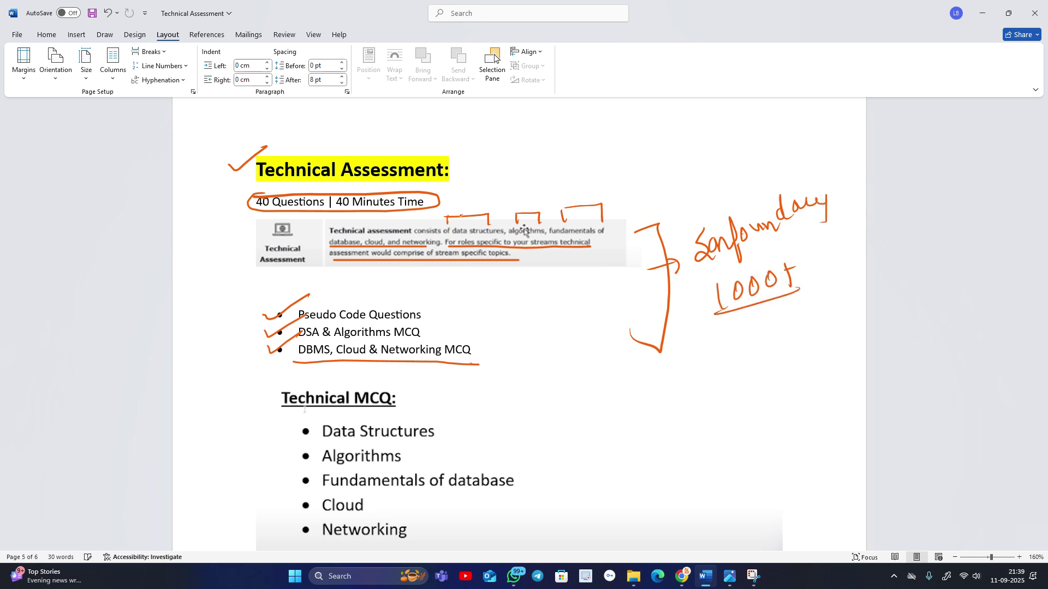
{"action": "left_click_drag", "start_coordinate": [334, 244], "coordinate": [365, 246]}
{"action": "scroll", "coordinate": [487, 271], "scroll_direction": "down", "scroll_amount": 5}
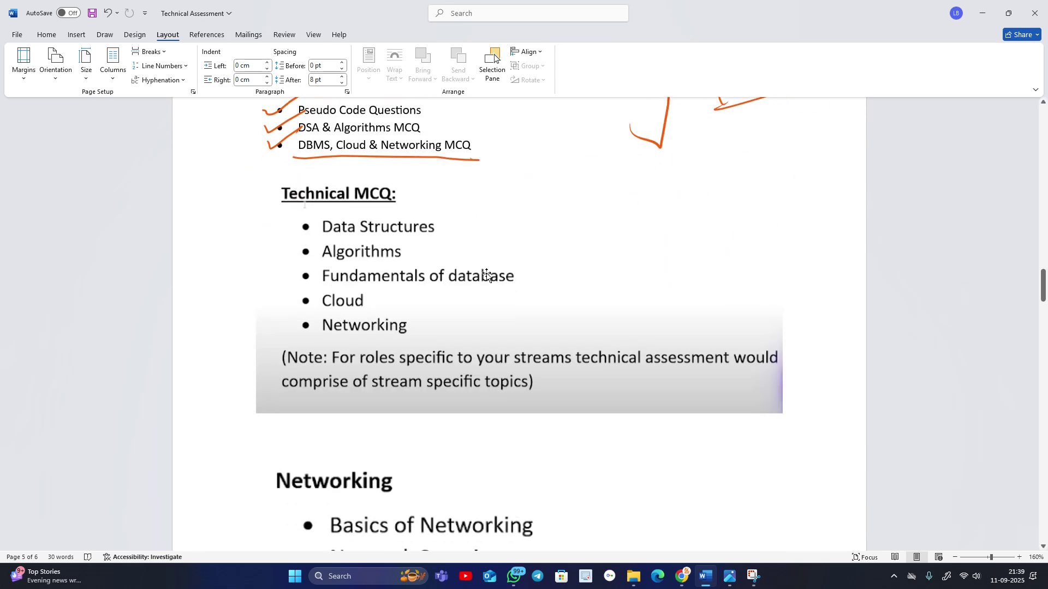
{"action": "scroll", "coordinate": [487, 271], "scroll_direction": "up", "scroll_amount": 3}
Handwrite the 'Solve' note to the left of the bullets
{"action": "left_click_drag", "start_coordinate": [188, 215], "coordinate": [200, 250]}
{"action": "mouse_move", "coordinate": [205, 221]}
{"action": "left_mouse_down"}
{"action": "mouse_move", "coordinate": [213, 235]}
{"action": "mouse_move", "coordinate": [249, 209]}
{"action": "left_mouse_up"}
{"action": "left_click_drag", "start_coordinate": [199, 265], "coordinate": [226, 254]}
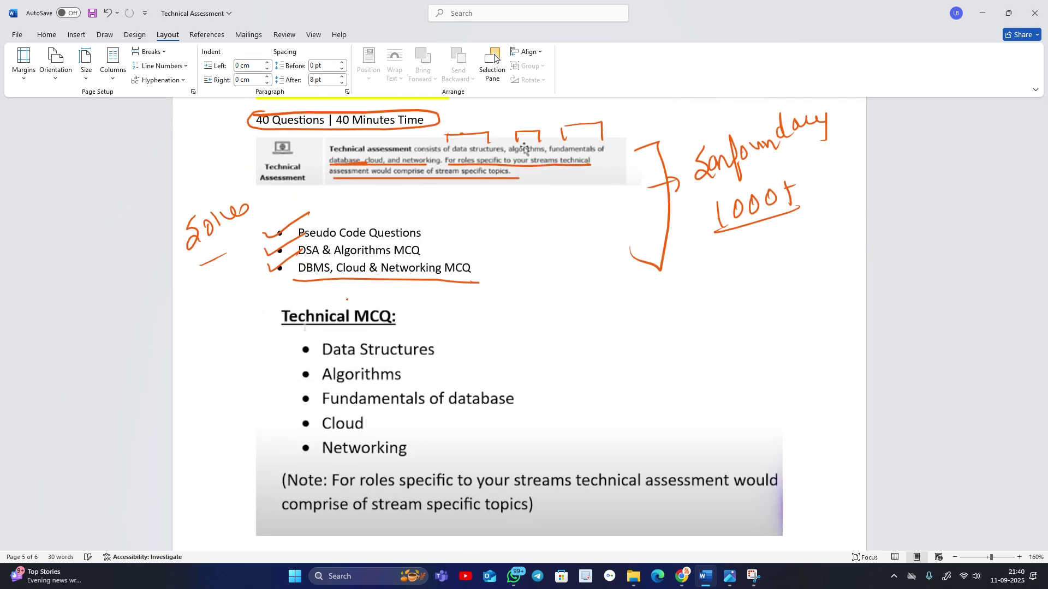
Circle 'Technical MCQ:' and tick its five topic bullets
{"action": "mouse_move", "coordinate": [343, 296]}
{"action": "left_mouse_down"}
{"action": "mouse_move", "coordinate": [270, 307]}
{"action": "mouse_move", "coordinate": [427, 303]}
{"action": "left_mouse_up"}
{"action": "left_click_drag", "start_coordinate": [295, 344], "coordinate": [350, 331]}
{"action": "left_click_drag", "start_coordinate": [289, 368], "coordinate": [349, 354]}
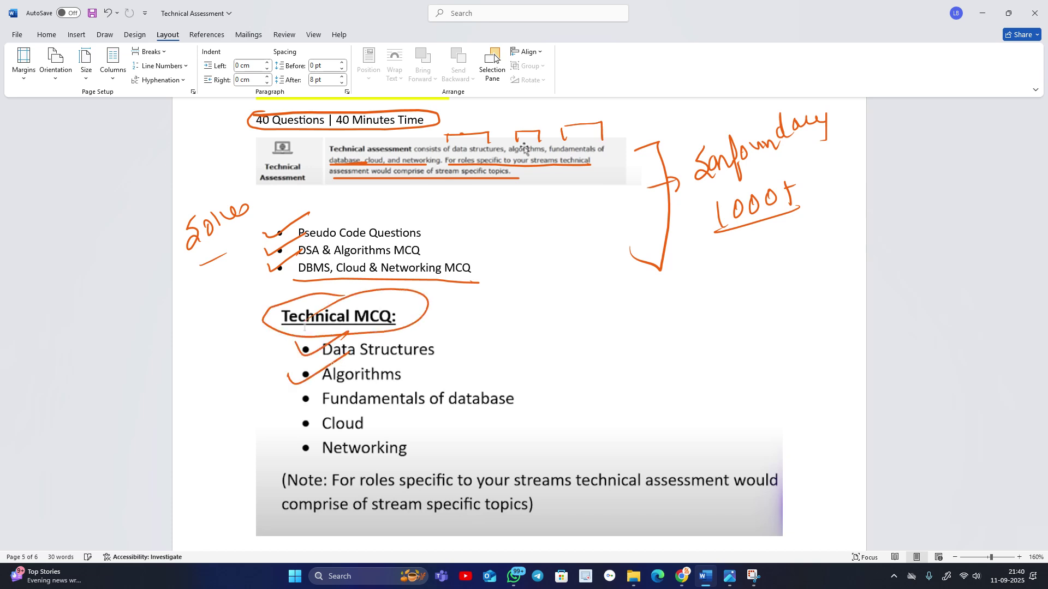
{"action": "left_click_drag", "start_coordinate": [288, 405], "coordinate": [354, 378]}
{"action": "left_click_drag", "start_coordinate": [287, 431], "coordinate": [344, 406]}
{"action": "left_click_drag", "start_coordinate": [286, 454], "coordinate": [330, 441]}
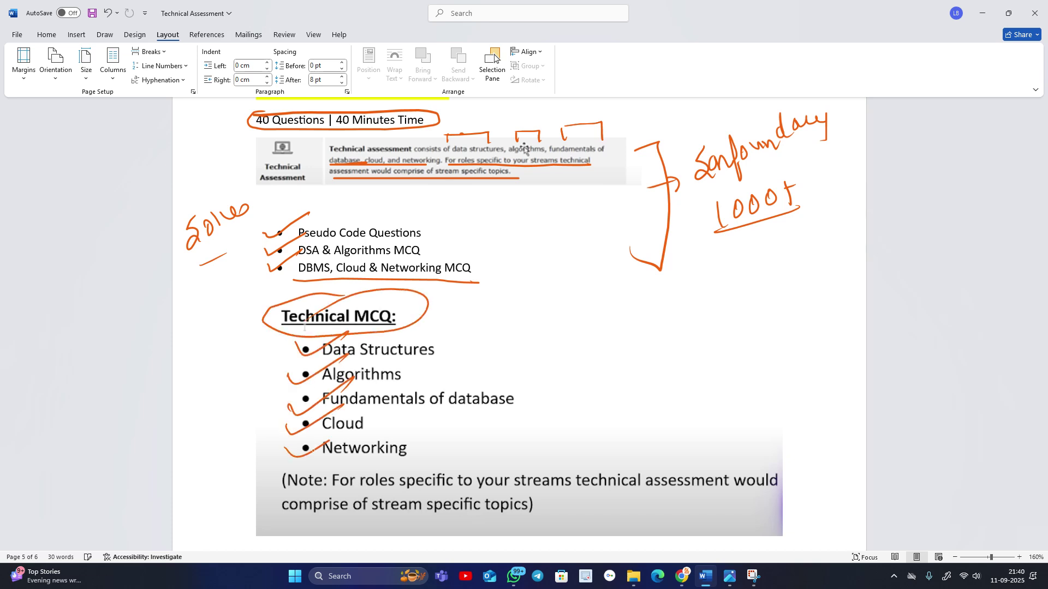
{"action": "scroll", "coordinate": [492, 277], "scroll_direction": "up", "scroll_amount": 2}
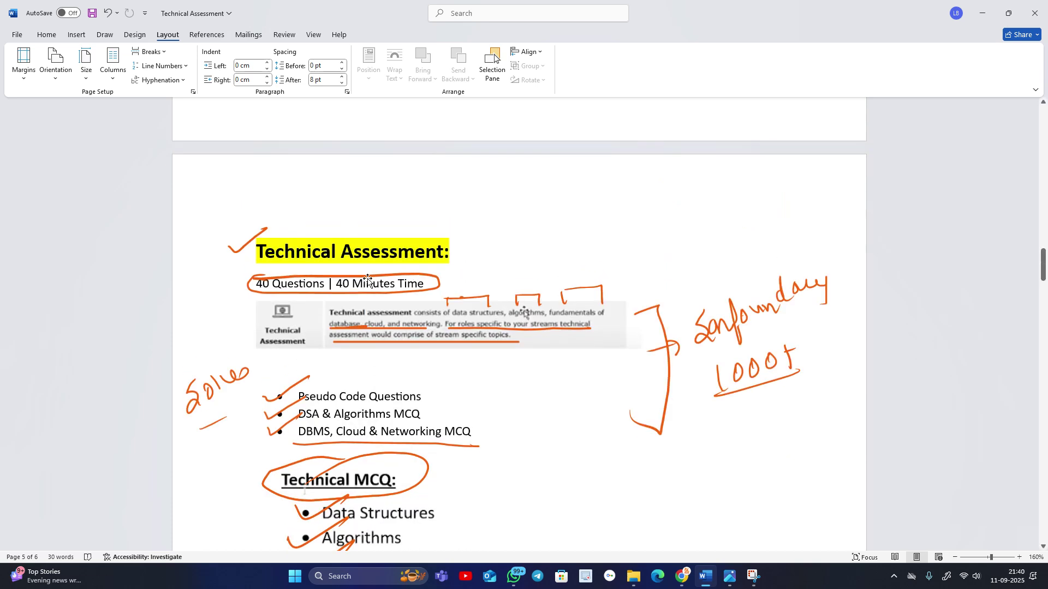
{"action": "scroll", "coordinate": [493, 276], "scroll_direction": "down", "scroll_amount": 2}
{"action": "scroll", "coordinate": [493, 277], "scroll_direction": "down", "scroll_amount": 5}
{"action": "scroll", "coordinate": [365, 281], "scroll_direction": "down", "scroll_amount": 3}
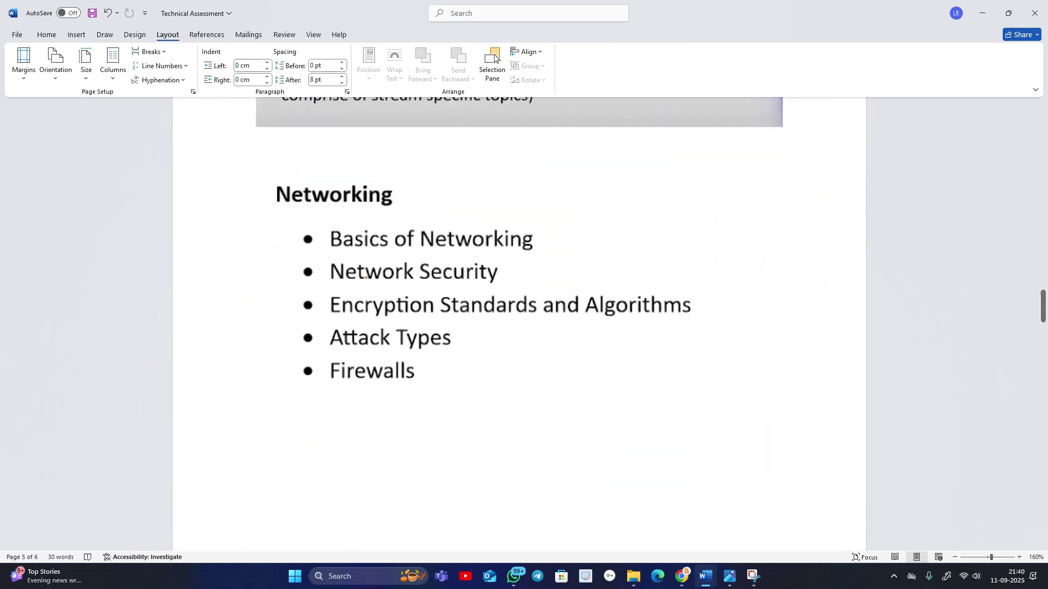
Circle Networking, tick its first three topics, and underline Standards and Algorithms, Attack Types, Firewalls
{"action": "left_click_drag", "start_coordinate": [357, 158], "coordinate": [279, 164]}
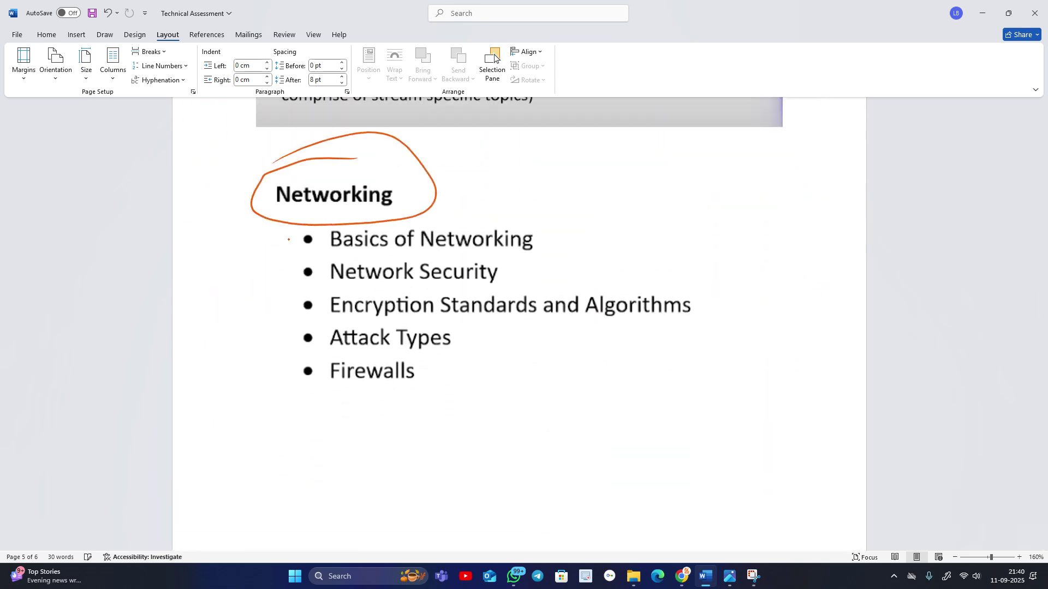
{"action": "left_click_drag", "start_coordinate": [280, 236], "coordinate": [354, 228]}
{"action": "left_click_drag", "start_coordinate": [283, 273], "coordinate": [361, 248]}
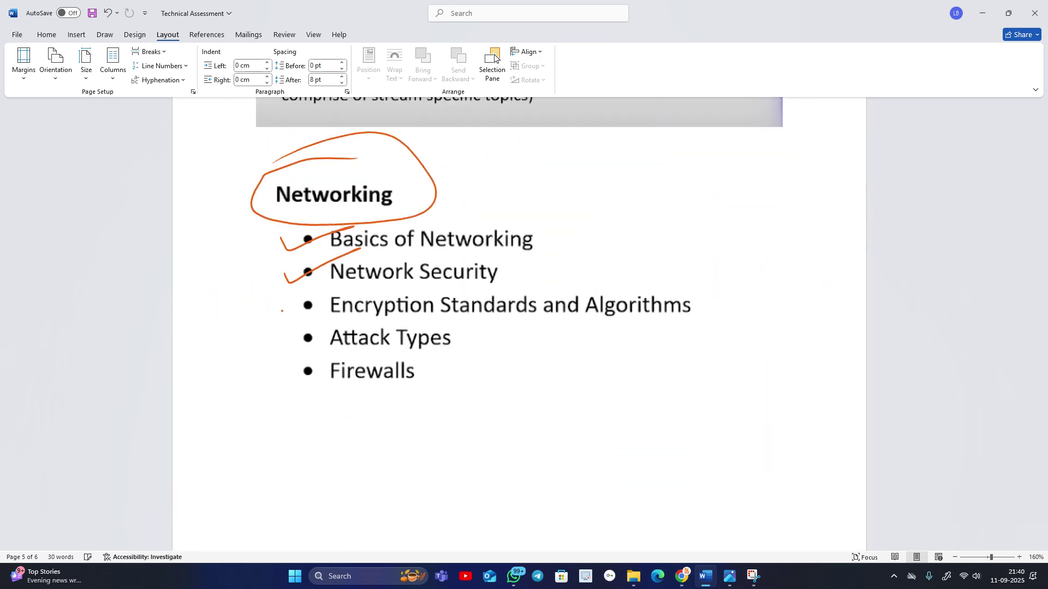
{"action": "left_click_drag", "start_coordinate": [282, 310], "coordinate": [350, 288]}
{"action": "left_click_drag", "start_coordinate": [487, 323], "coordinate": [666, 322]}
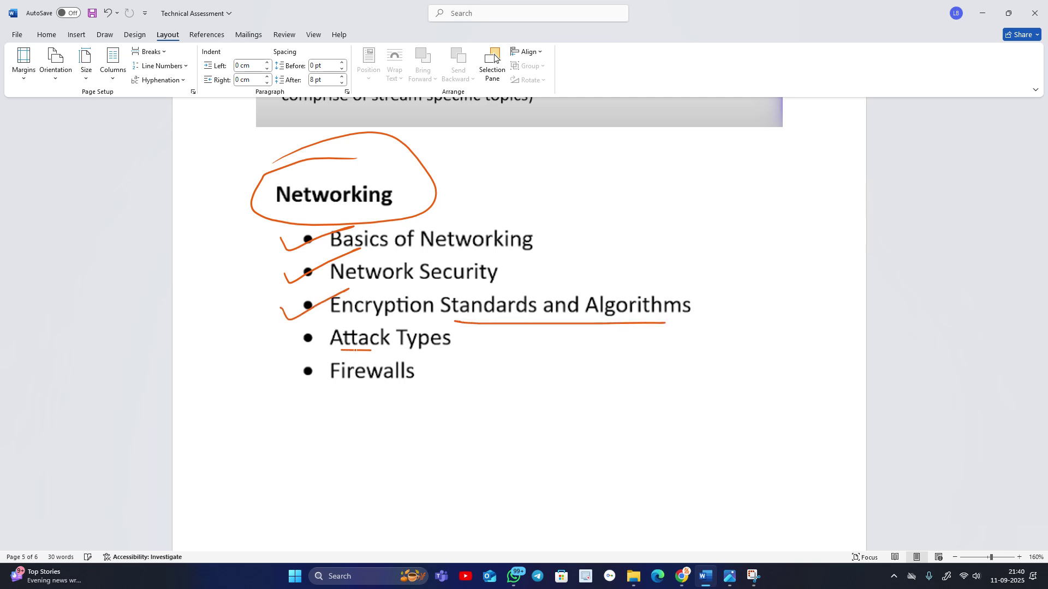
{"action": "left_click_drag", "start_coordinate": [371, 350], "coordinate": [461, 353]}
{"action": "left_click_drag", "start_coordinate": [291, 393], "coordinate": [423, 394]}
{"action": "scroll", "coordinate": [524, 328], "scroll_direction": "down", "scroll_amount": 5}
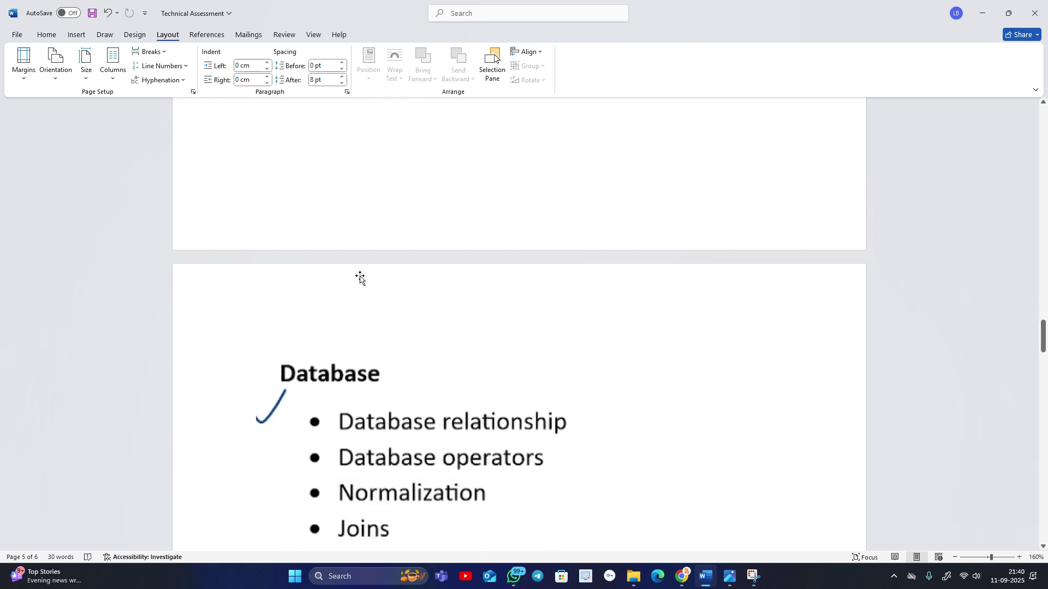
{"action": "scroll", "coordinate": [524, 327], "scroll_direction": "down", "scroll_amount": 3}
Tick relationships and operators; underline operators, Normalization, Joins, Keys, Constraints, Relational Algebra
{"action": "left_click_drag", "start_coordinate": [286, 202], "coordinate": [379, 177]}
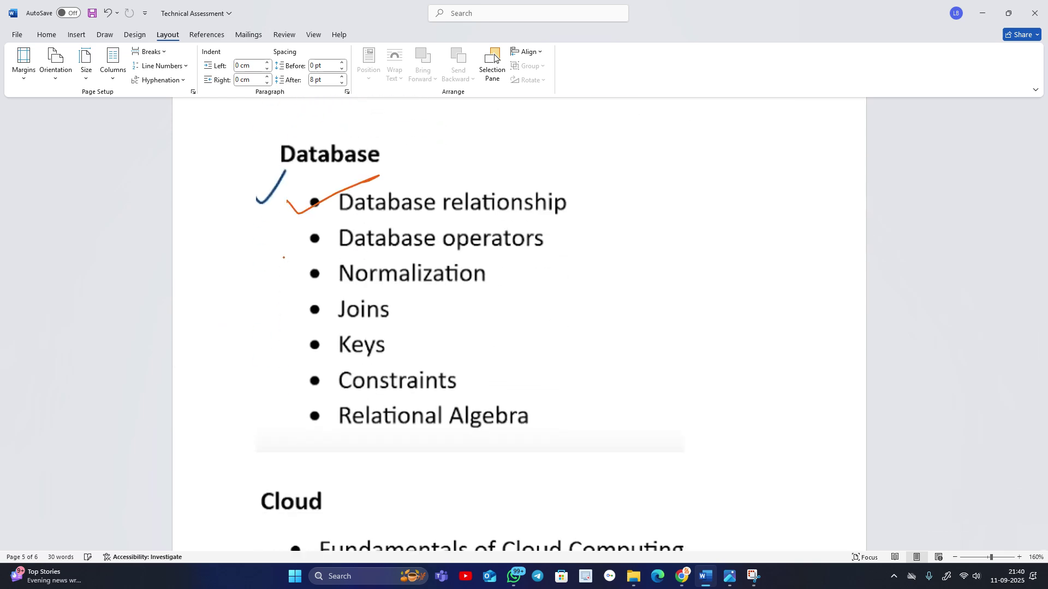
{"action": "left_click_drag", "start_coordinate": [280, 247], "coordinate": [359, 216]}
{"action": "left_click_drag", "start_coordinate": [414, 252], "coordinate": [550, 249]}
{"action": "left_click_drag", "start_coordinate": [341, 287], "coordinate": [504, 283]}
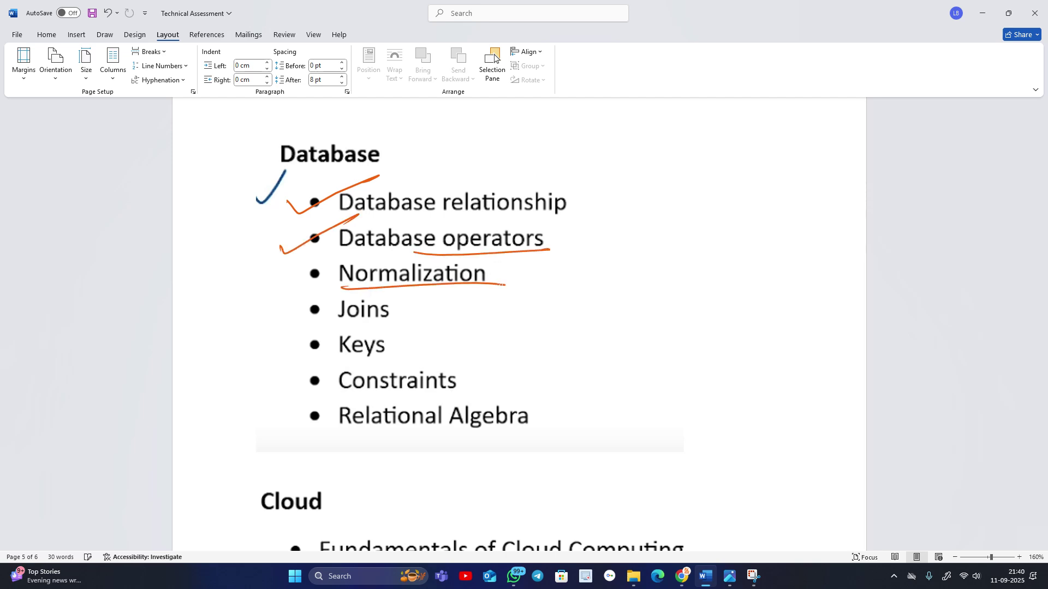
{"action": "left_click_drag", "start_coordinate": [331, 323], "coordinate": [418, 320]}
{"action": "left_click_drag", "start_coordinate": [340, 358], "coordinate": [414, 353]}
{"action": "left_click_drag", "start_coordinate": [327, 397], "coordinate": [451, 392]}
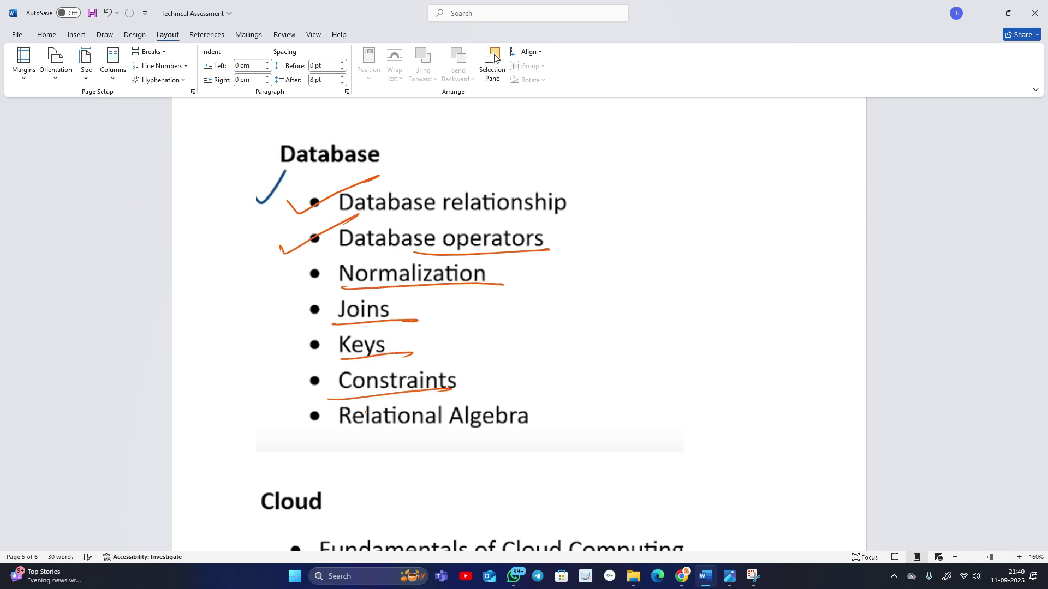
{"action": "left_click_drag", "start_coordinate": [324, 439], "coordinate": [561, 435]}
{"action": "scroll", "coordinate": [338, 285], "scroll_direction": "down", "scroll_amount": 4}
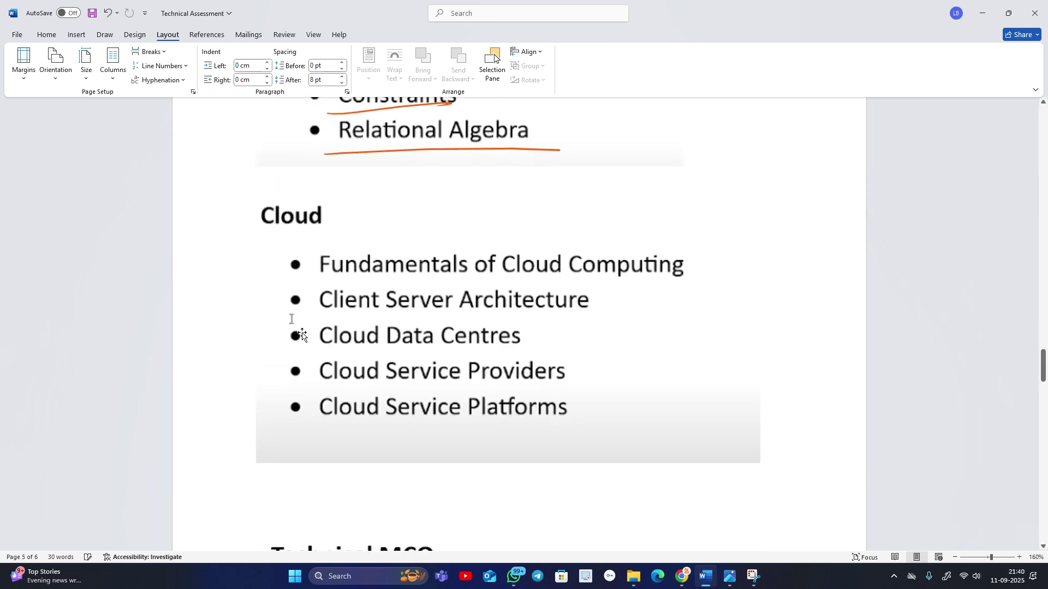
{"action": "scroll", "coordinate": [291, 278], "scroll_direction": "down", "scroll_amount": 1}
Tick the first two Cloud topics, underline four Cloud topics, and box the Technical MCQ block
{"action": "left_click_drag", "start_coordinate": [271, 217], "coordinate": [356, 201]}
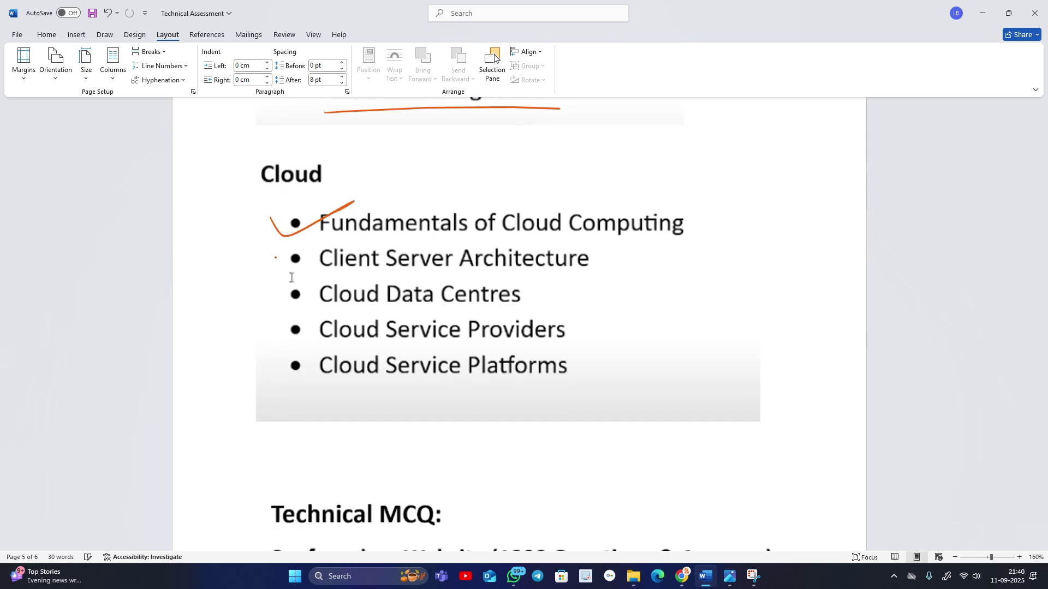
{"action": "left_click_drag", "start_coordinate": [272, 254], "coordinate": [326, 252]}
{"action": "left_click_drag", "start_coordinate": [369, 283], "coordinate": [605, 276]}
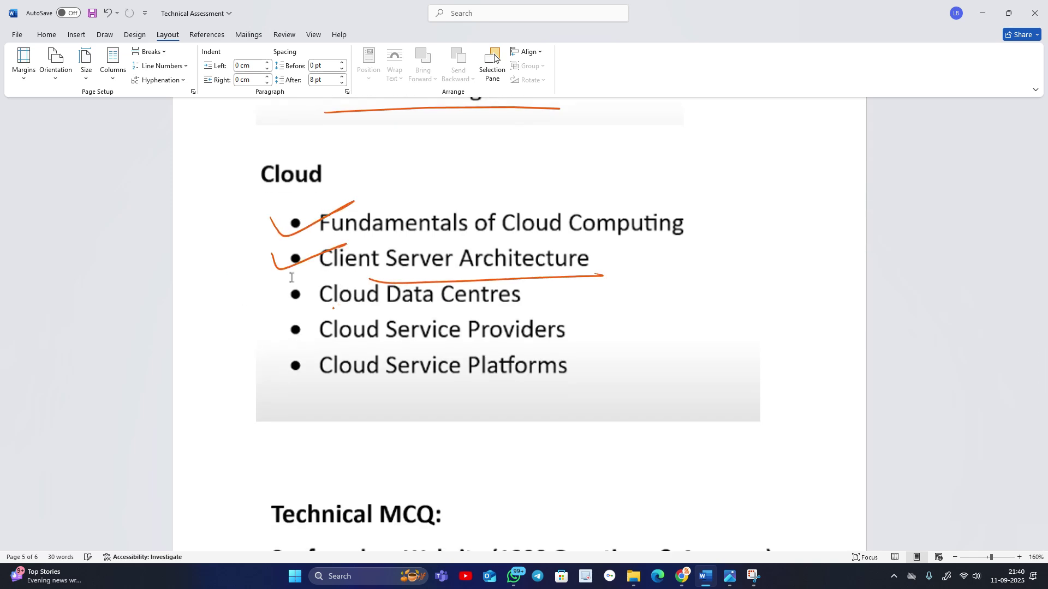
{"action": "left_click_drag", "start_coordinate": [319, 310], "coordinate": [534, 310]}
{"action": "left_click_drag", "start_coordinate": [309, 347], "coordinate": [568, 346]}
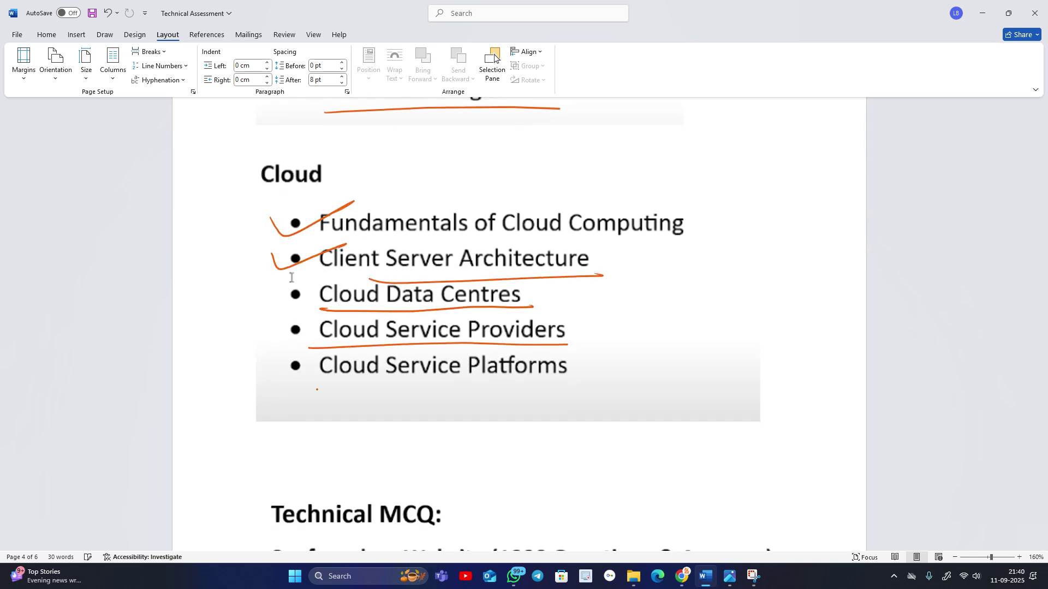
{"action": "left_click_drag", "start_coordinate": [317, 389], "coordinate": [581, 384]}
{"action": "scroll", "coordinate": [292, 278], "scroll_direction": "down", "scroll_amount": 5}
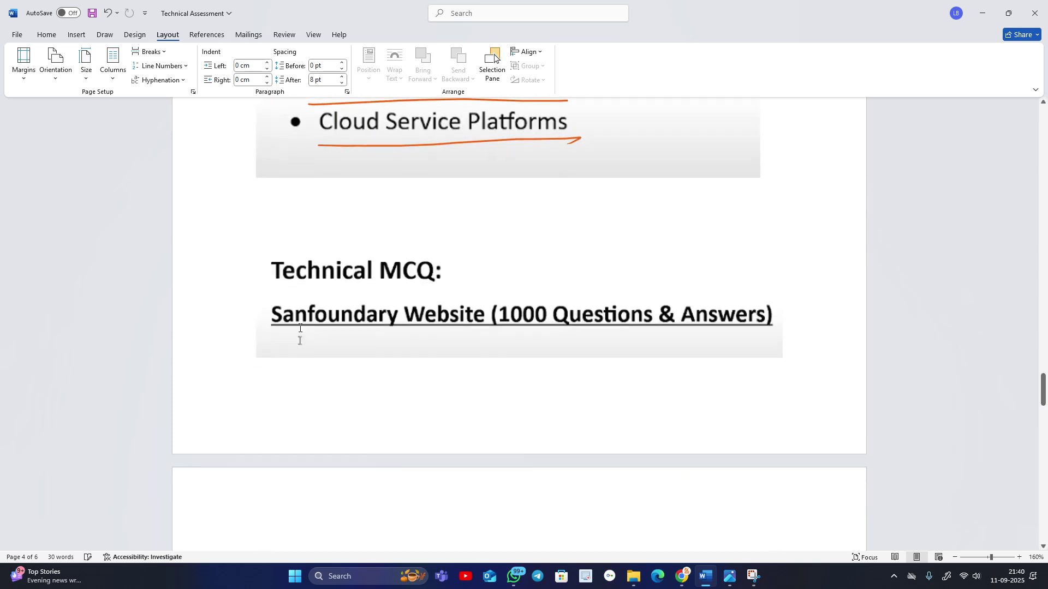
{"action": "scroll", "coordinate": [292, 278], "scroll_direction": "down", "scroll_amount": 2}
{"action": "scroll", "coordinate": [301, 329], "scroll_direction": "up", "scroll_amount": 3}
{"action": "scroll", "coordinate": [301, 330], "scroll_direction": "up", "scroll_amount": 1}
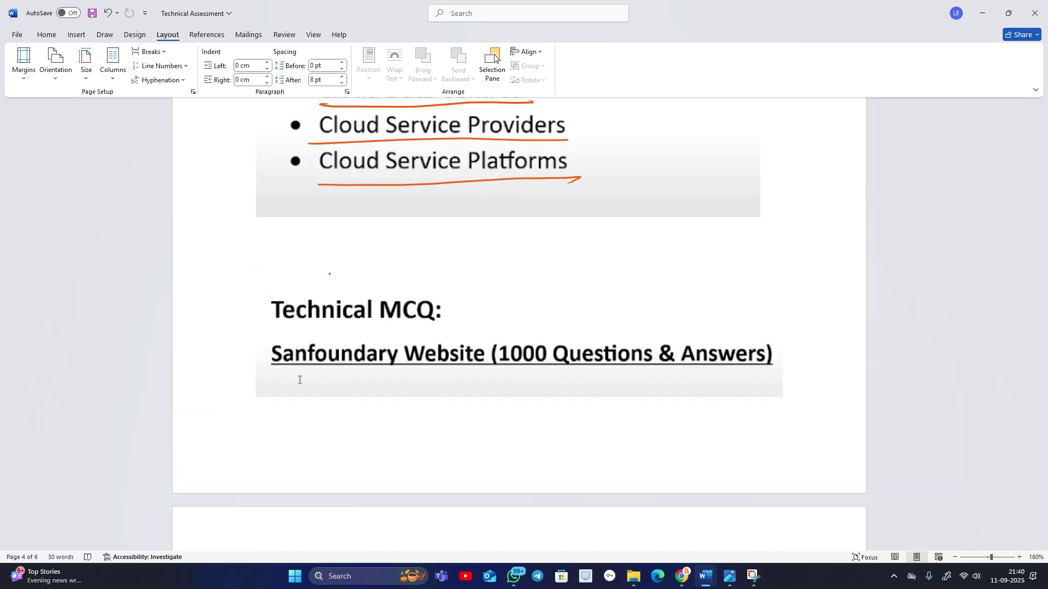
{"action": "mouse_move", "coordinate": [335, 270]}
{"action": "left_mouse_down"}
{"action": "mouse_move", "coordinate": [809, 267]}
{"action": "mouse_move", "coordinate": [316, 272]}
{"action": "left_mouse_up"}
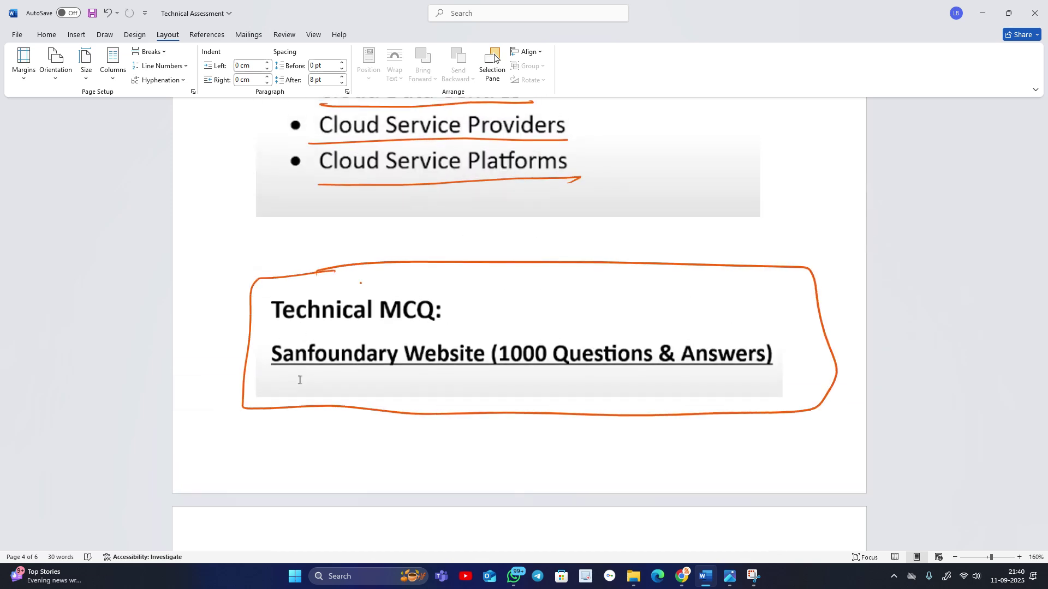
{"action": "left_click_drag", "start_coordinate": [484, 328], "coordinate": [747, 317]}
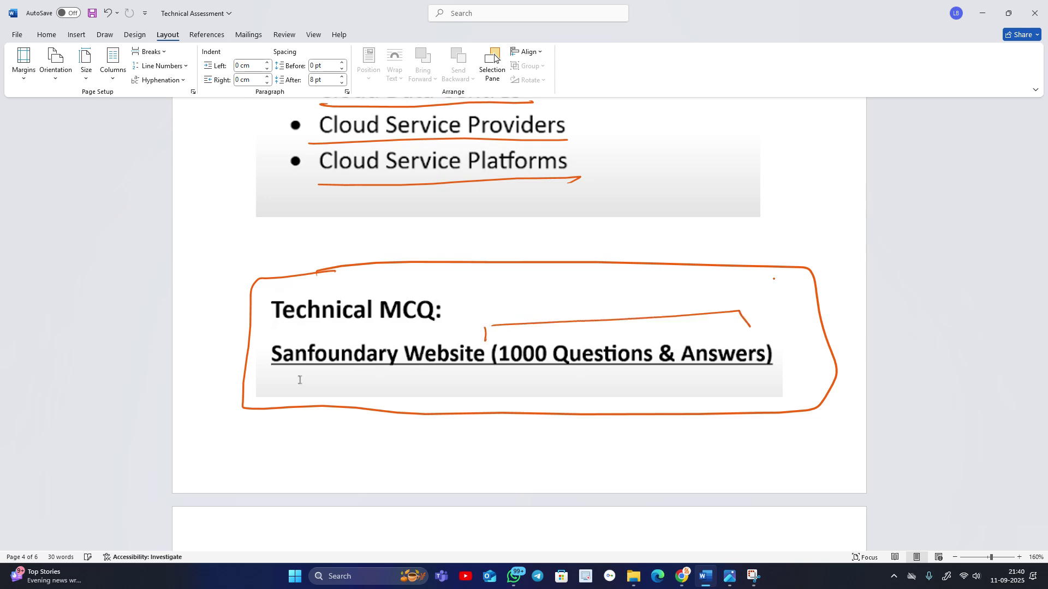
{"action": "scroll", "coordinate": [312, 312], "scroll_direction": "up", "scroll_amount": 4}
{"action": "scroll", "coordinate": [557, 393], "scroll_direction": "up", "scroll_amount": 4}
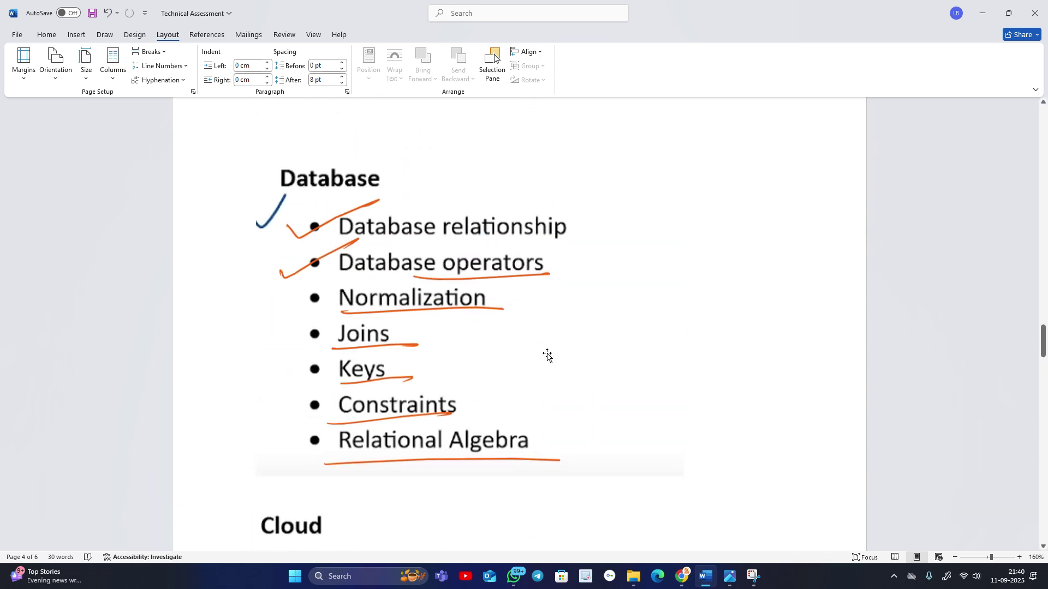
{"action": "scroll", "coordinate": [547, 355], "scroll_direction": "up", "scroll_amount": 4}
{"action": "scroll", "coordinate": [547, 355], "scroll_direction": "up", "scroll_amount": 4}
{"action": "scroll", "coordinate": [547, 356], "scroll_direction": "up", "scroll_amount": 5}
{"action": "scroll", "coordinate": [546, 356], "scroll_direction": "down", "scroll_amount": 2}
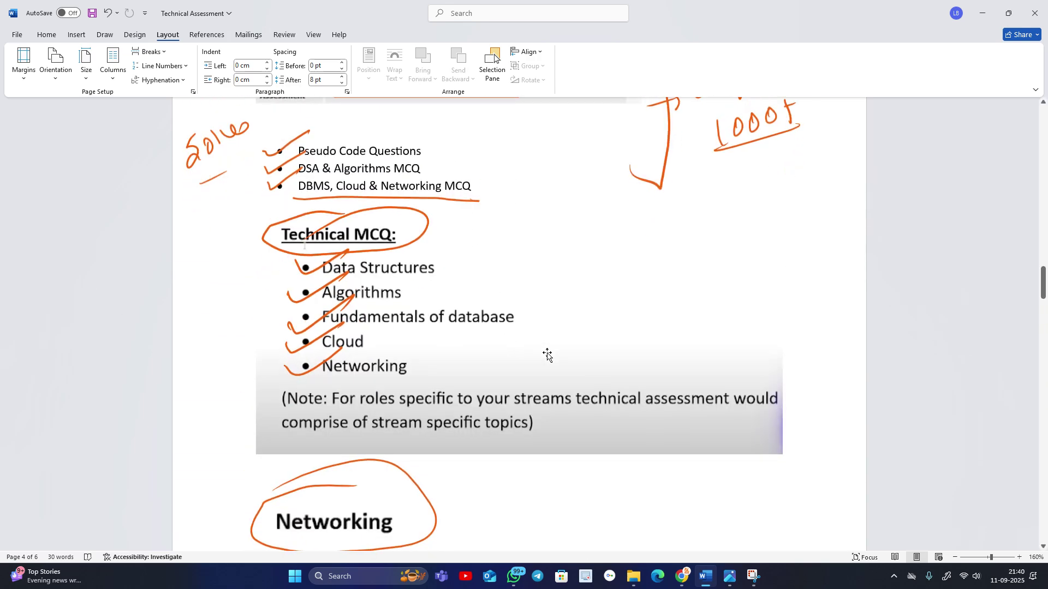
Bracket the Technical MCQ topics on the right and handwrite underlined resource notes, including 'Javatpoint'
{"action": "mouse_move", "coordinate": [434, 257]}
{"action": "left_mouse_down"}
{"action": "mouse_move", "coordinate": [446, 319]}
{"action": "mouse_move", "coordinate": [483, 291]}
{"action": "left_mouse_up"}
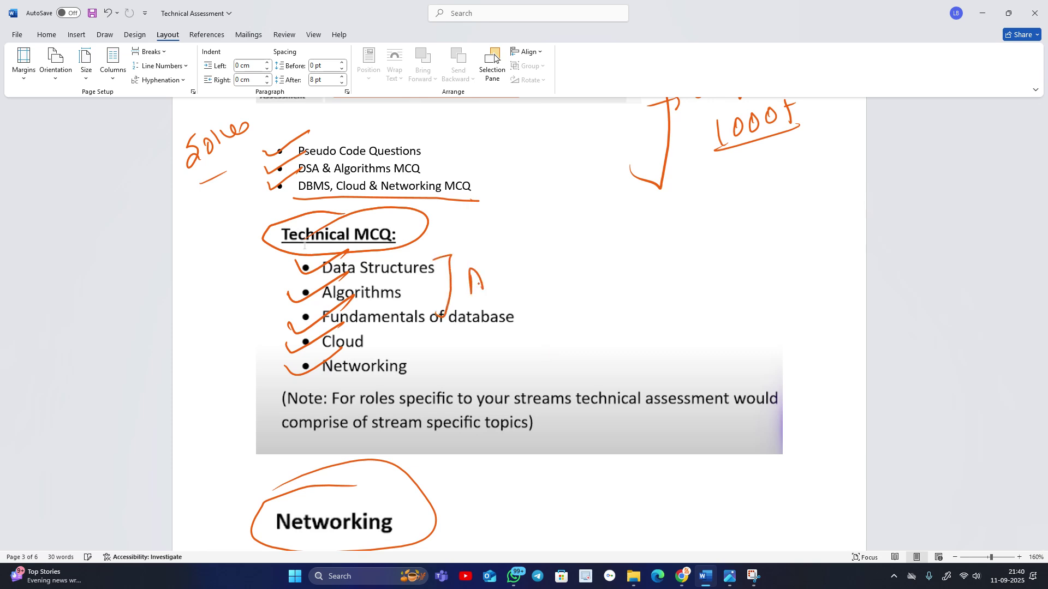
{"action": "left_click_drag", "start_coordinate": [542, 245], "coordinate": [553, 271]}
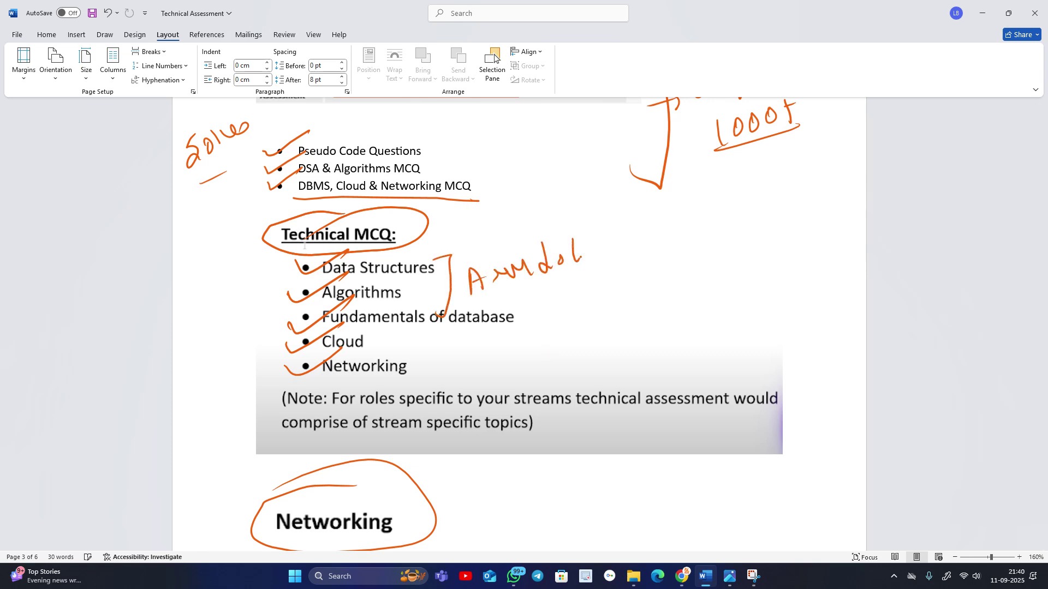
{"action": "mouse_move", "coordinate": [612, 231]}
{"action": "left_mouse_down"}
{"action": "mouse_move", "coordinate": [627, 246]}
{"action": "mouse_move", "coordinate": [733, 197]}
{"action": "left_mouse_up"}
{"action": "left_click_drag", "start_coordinate": [596, 261], "coordinate": [703, 236]}
{"action": "left_click_drag", "start_coordinate": [606, 312], "coordinate": [734, 298]}
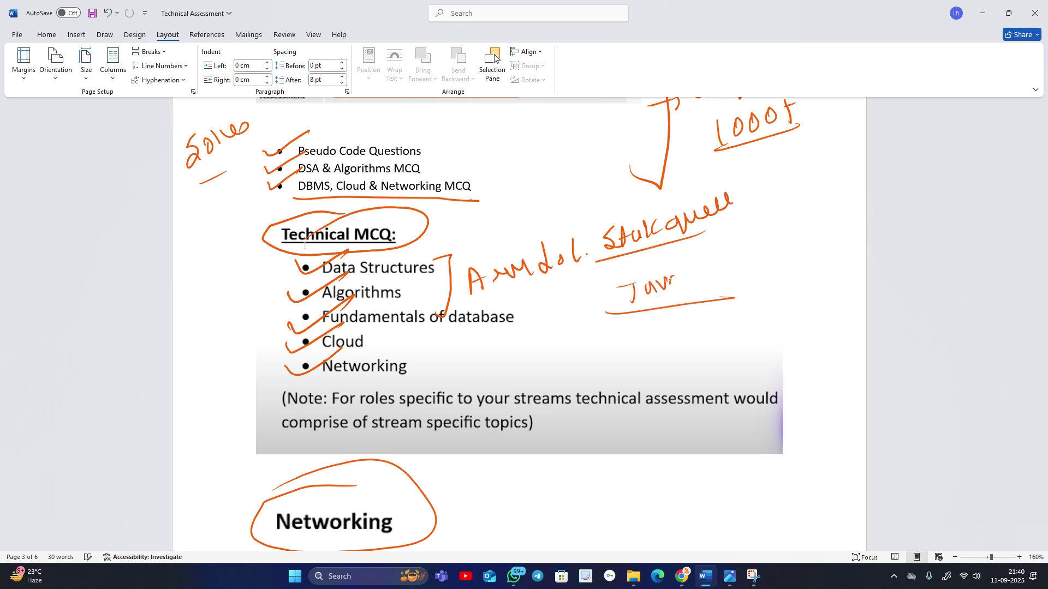
{"action": "left_click_drag", "start_coordinate": [677, 273], "coordinate": [696, 268]}
{"action": "mouse_move", "coordinate": [703, 280]}
{"action": "left_mouse_down"}
{"action": "mouse_move", "coordinate": [707, 259]}
{"action": "mouse_move", "coordinate": [755, 226]}
{"action": "left_mouse_up"}
Bracket the topic list on the left and circle the handwritten 'DBMS' note beside it
{"action": "left_click_drag", "start_coordinate": [288, 265], "coordinate": [260, 365]}
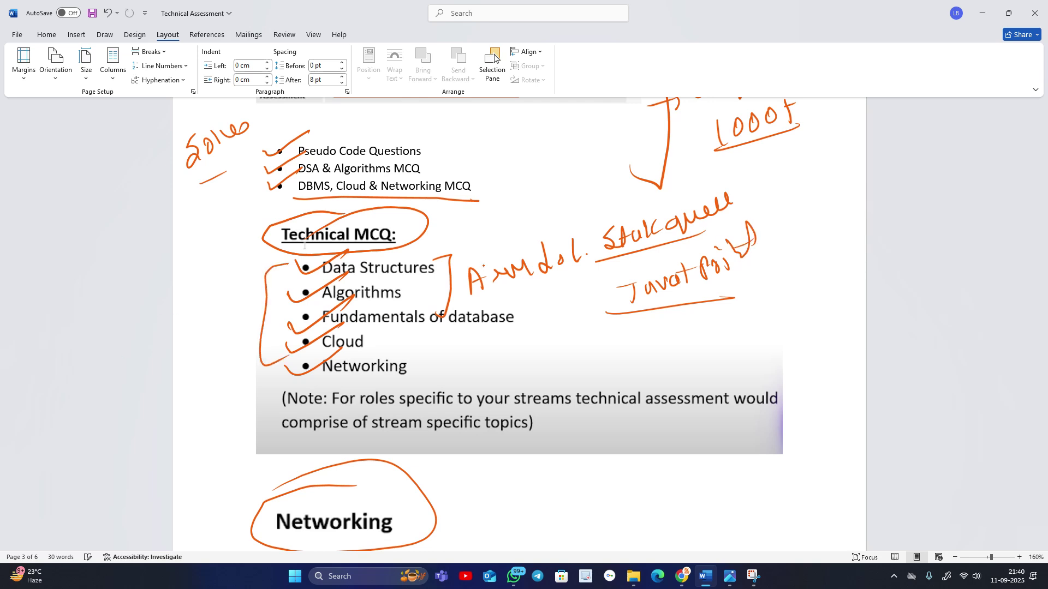
{"action": "left_click_drag", "start_coordinate": [478, 254], "coordinate": [498, 359]}
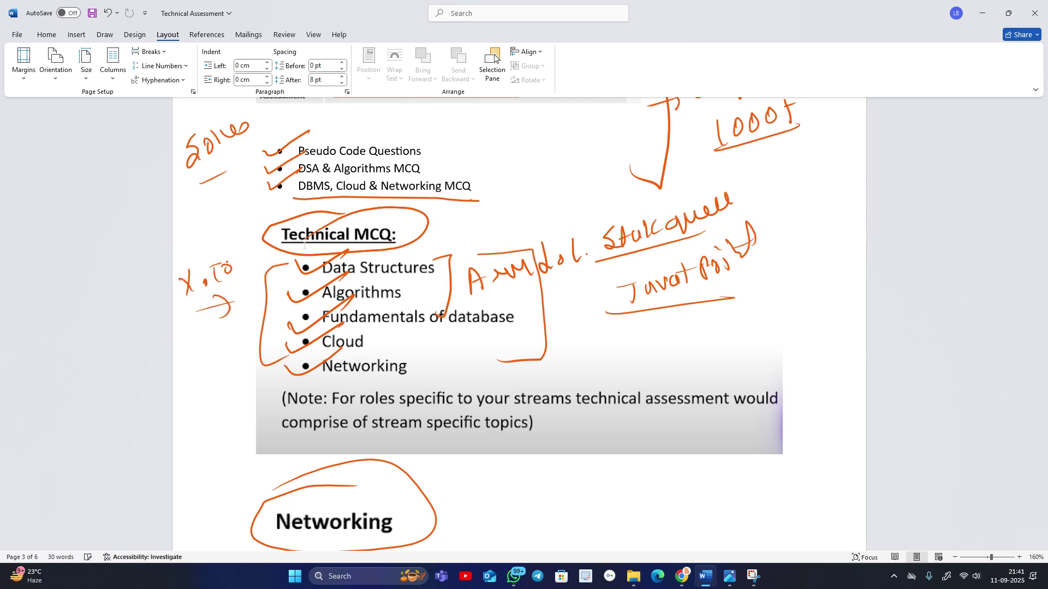
{"action": "left_click_drag", "start_coordinate": [173, 246], "coordinate": [246, 311]}
{"action": "left_click_drag", "start_coordinate": [178, 336], "coordinate": [184, 354]}
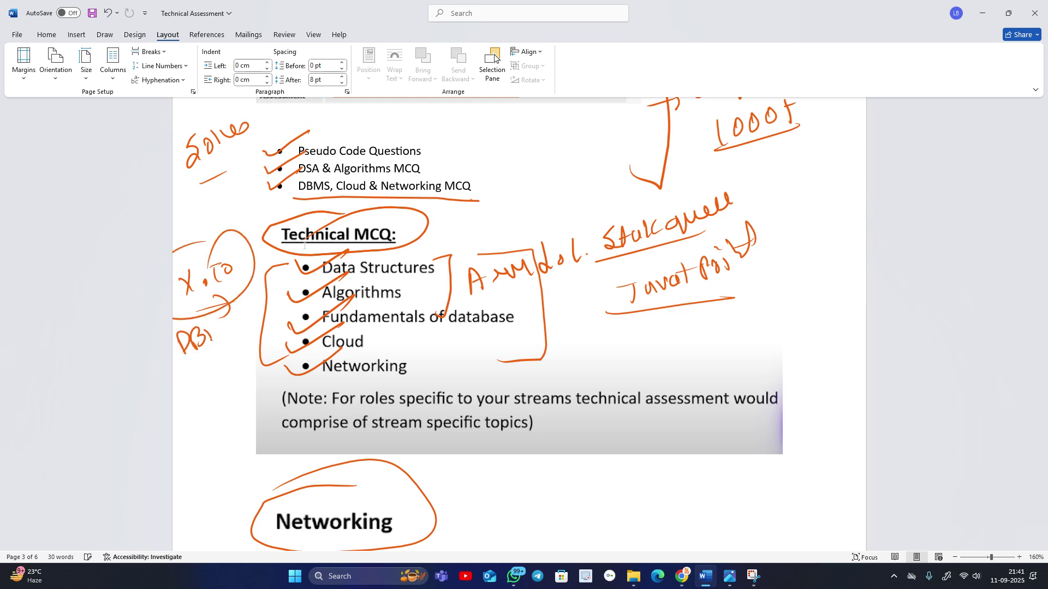
{"action": "left_click_drag", "start_coordinate": [229, 315], "coordinate": [237, 337]}
{"action": "left_click_drag", "start_coordinate": [178, 369], "coordinate": [245, 340]}
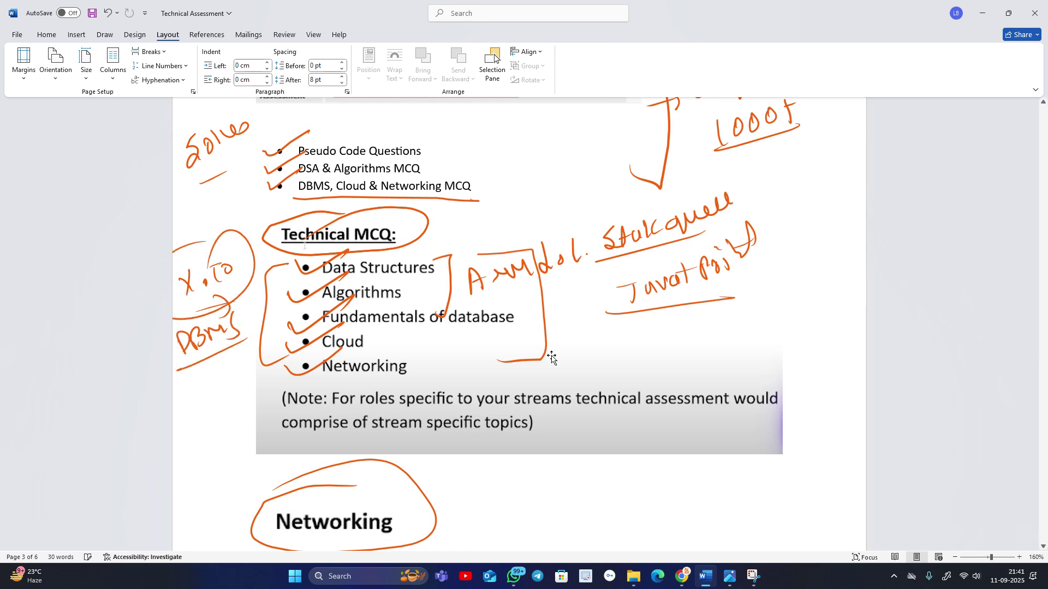
{"action": "scroll", "coordinate": [552, 359], "scroll_direction": "up", "scroll_amount": 5}
{"action": "scroll", "coordinate": [552, 359], "scroll_direction": "up", "scroll_amount": 1}
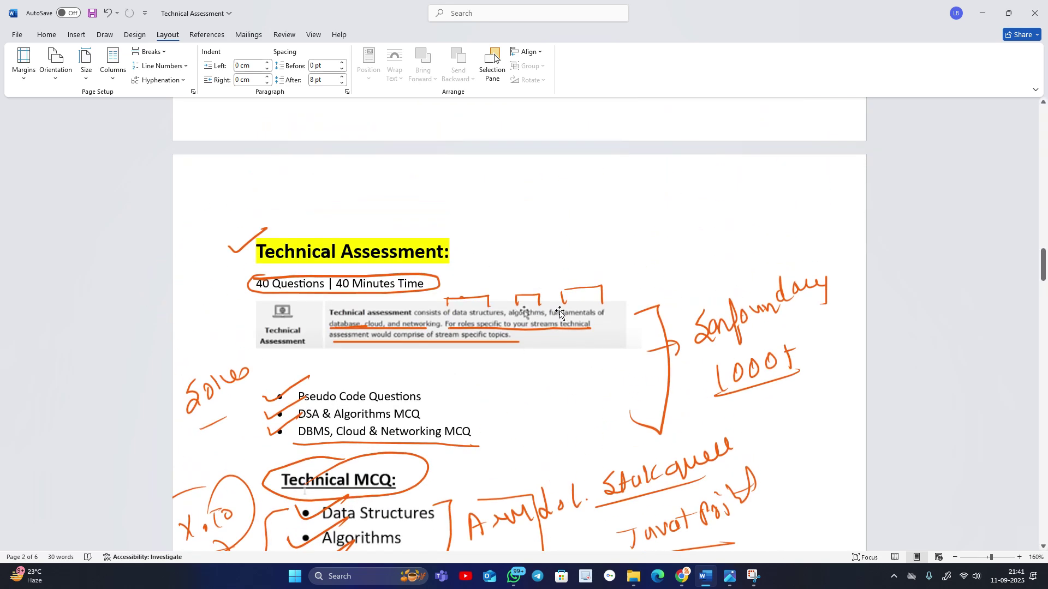
{"action": "scroll", "coordinate": [560, 312], "scroll_direction": "down", "scroll_amount": 3}
{"action": "scroll", "coordinate": [560, 312], "scroll_direction": "down", "scroll_amount": 1}
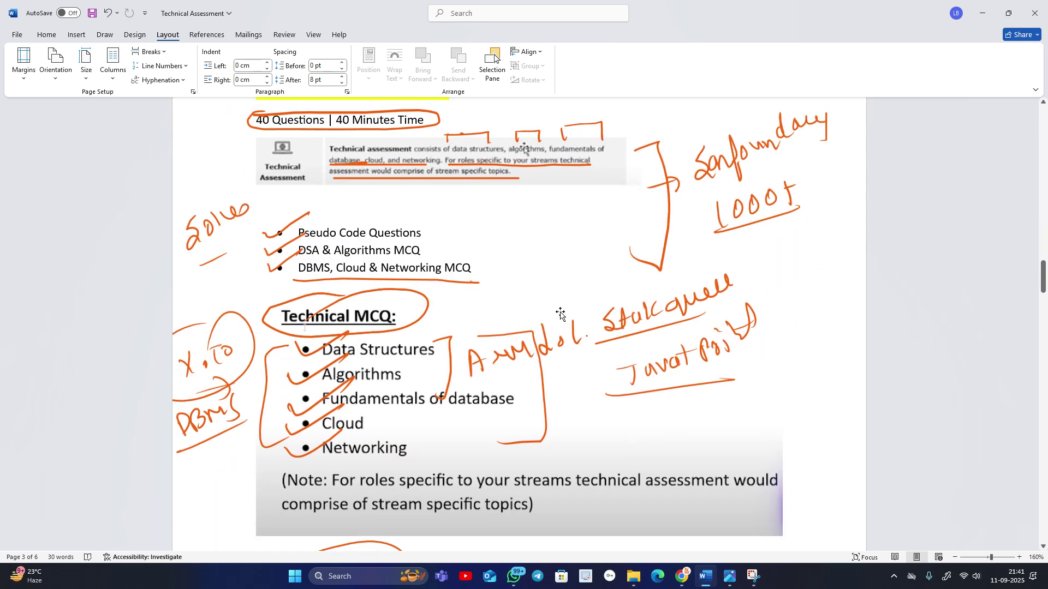
{"action": "scroll", "coordinate": [560, 314], "scroll_direction": "up", "scroll_amount": 1}
{"action": "scroll", "coordinate": [602, 340], "scroll_direction": "down", "scroll_amount": 4}
{"action": "scroll", "coordinate": [602, 340], "scroll_direction": "down", "scroll_amount": 4}
{"action": "scroll", "coordinate": [608, 342], "scroll_direction": "down", "scroll_amount": 3}
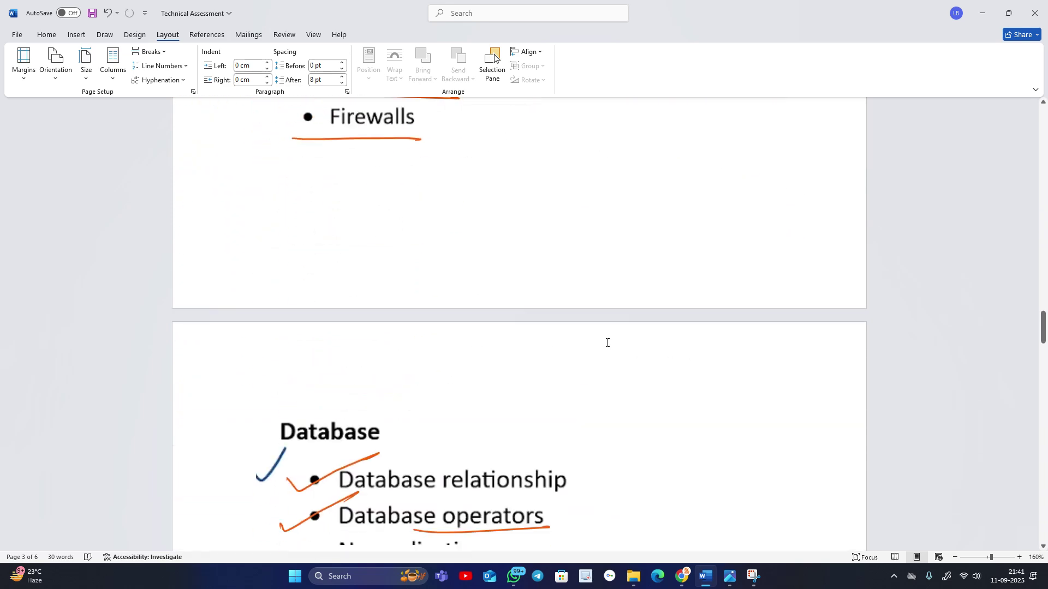
{"action": "scroll", "coordinate": [608, 343], "scroll_direction": "down", "scroll_amount": 4}
{"action": "scroll", "coordinate": [573, 352], "scroll_direction": "down", "scroll_amount": 3}
{"action": "scroll", "coordinate": [573, 360], "scroll_direction": "down", "scroll_amount": 4}
{"action": "scroll", "coordinate": [528, 385], "scroll_direction": "down", "scroll_amount": 4}
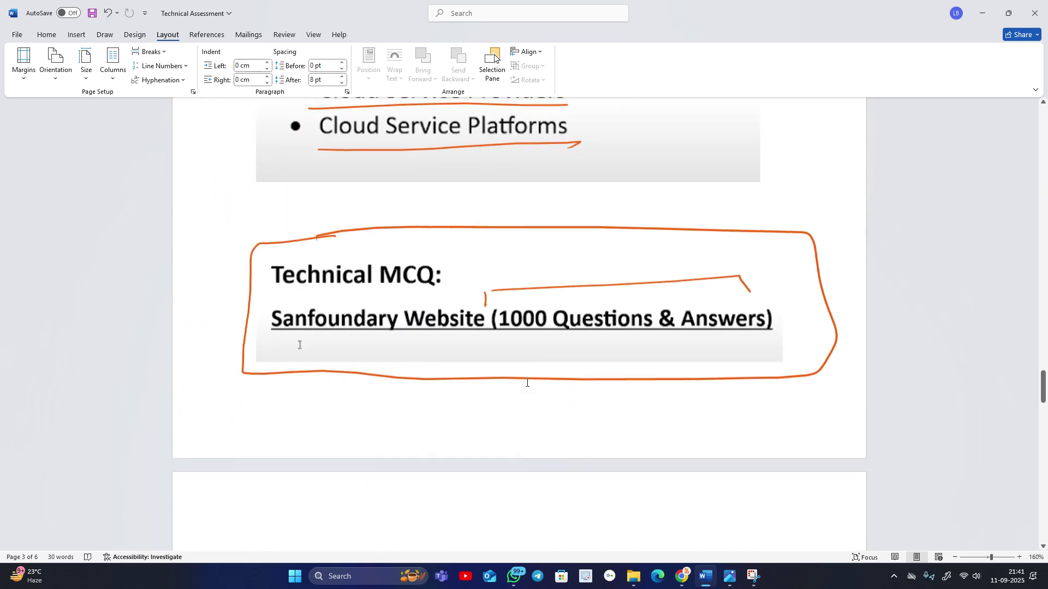
{"action": "scroll", "coordinate": [528, 384], "scroll_direction": "down", "scroll_amount": 4}
{"action": "scroll", "coordinate": [527, 383], "scroll_direction": "down", "scroll_amount": 5}
{"action": "scroll", "coordinate": [531, 381], "scroll_direction": "down", "scroll_amount": 3}
{"action": "scroll", "coordinate": [534, 379], "scroll_direction": "down", "scroll_amount": 1}
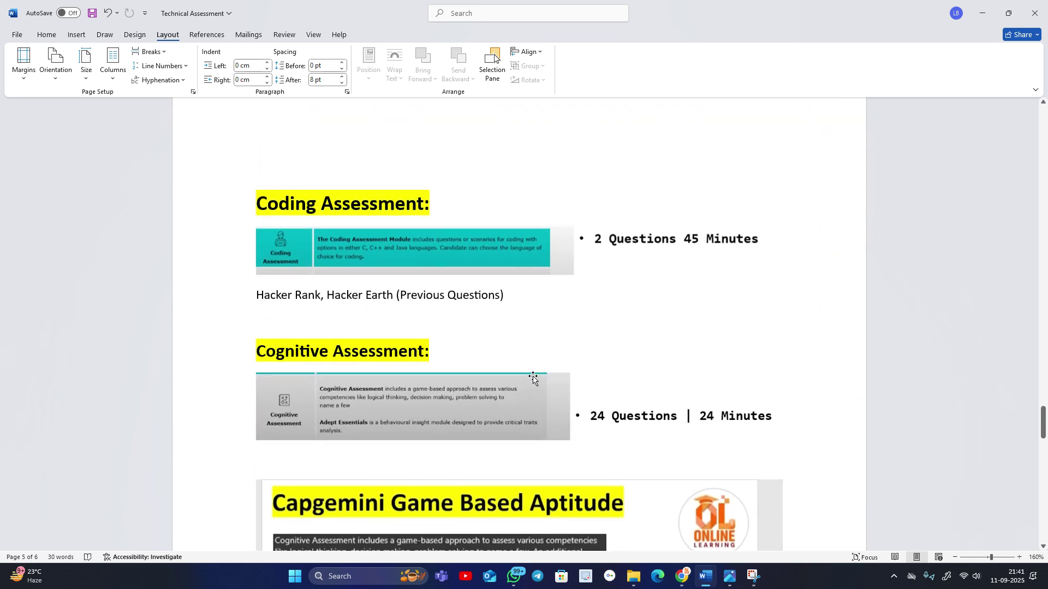
Box the 2 Questions 45 Minutes note and underline the HackerRank and Previous Questions lines
{"action": "mouse_move", "coordinate": [260, 187]}
{"action": "left_mouse_down"}
{"action": "mouse_move", "coordinate": [452, 152]}
{"action": "mouse_move", "coordinate": [450, 187]}
{"action": "left_mouse_up"}
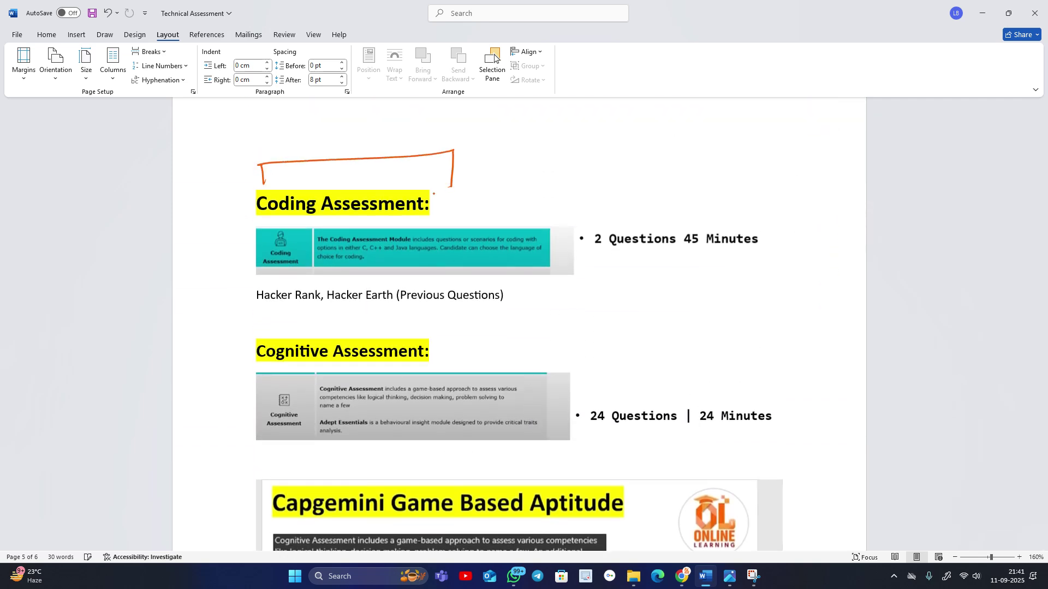
{"action": "left_click_drag", "start_coordinate": [243, 278], "coordinate": [300, 259]}
{"action": "mouse_move", "coordinate": [592, 249]}
{"action": "left_mouse_down"}
{"action": "mouse_move", "coordinate": [766, 248]}
{"action": "mouse_move", "coordinate": [704, 214]}
{"action": "mouse_move", "coordinate": [572, 221]}
{"action": "left_mouse_up"}
{"action": "left_click_drag", "start_coordinate": [277, 305], "coordinate": [313, 305]}
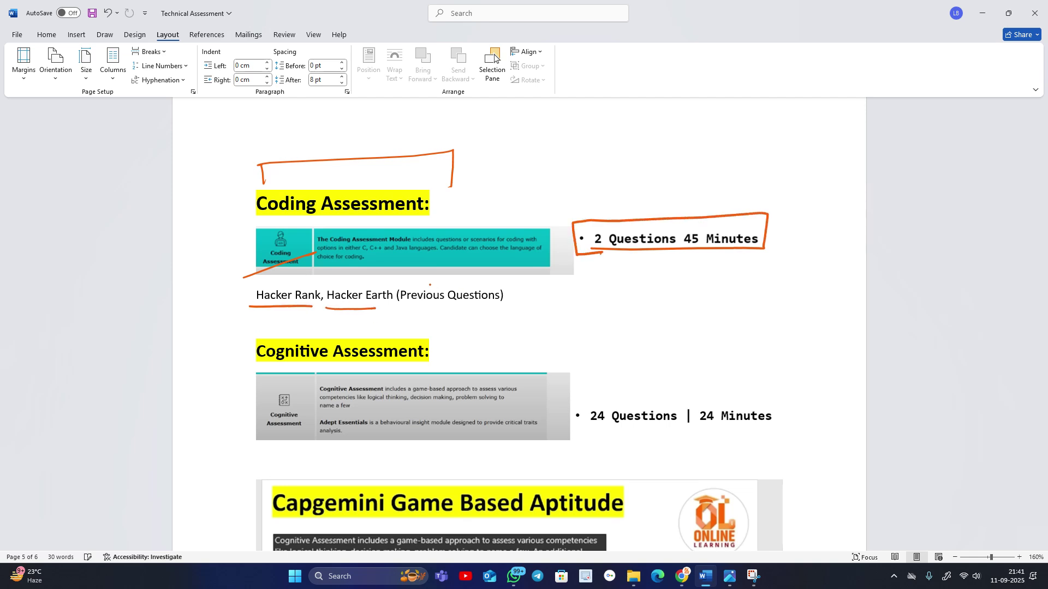
{"action": "mouse_move", "coordinate": [441, 272]}
{"action": "left_mouse_down"}
{"action": "mouse_move", "coordinate": [244, 287]}
{"action": "mouse_move", "coordinate": [367, 324]}
{"action": "mouse_move", "coordinate": [530, 279]}
{"action": "mouse_move", "coordinate": [416, 270]}
{"action": "left_mouse_up"}
{"action": "left_click_drag", "start_coordinate": [406, 309], "coordinate": [506, 309]}
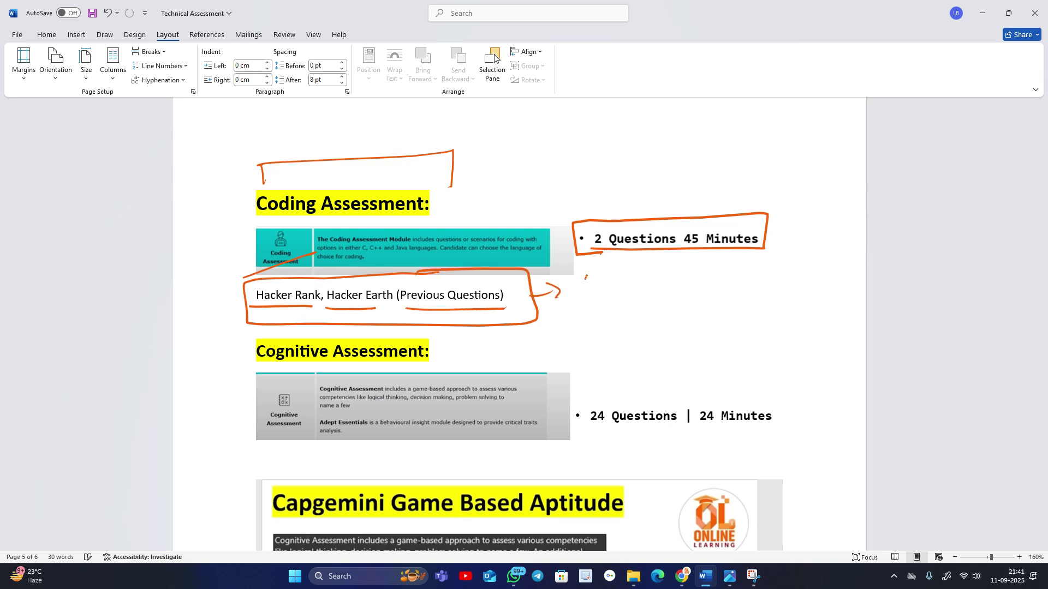
{"action": "mouse_move", "coordinate": [612, 263]}
{"action": "left_mouse_down"}
{"action": "mouse_move", "coordinate": [556, 295]}
{"action": "mouse_move", "coordinate": [631, 254]}
{"action": "left_mouse_up"}
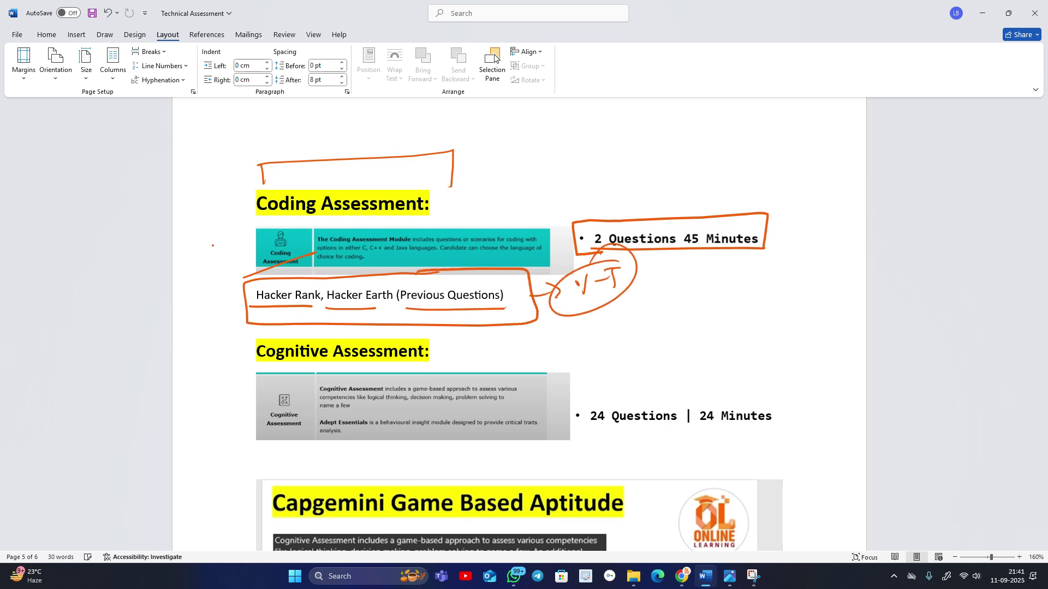
Tick the Coding Assessment heading and add circled handwritten annotations, including the Q&A note
{"action": "left_click_drag", "start_coordinate": [228, 216], "coordinate": [302, 183]}
{"action": "left_click_drag", "start_coordinate": [548, 184], "coordinate": [561, 182]}
{"action": "mouse_move", "coordinate": [573, 139]}
{"action": "left_mouse_down"}
{"action": "mouse_move", "coordinate": [566, 192]}
{"action": "mouse_move", "coordinate": [585, 132]}
{"action": "left_mouse_up"}
{"action": "left_click_drag", "start_coordinate": [591, 185], "coordinate": [706, 166]}
{"action": "mouse_move", "coordinate": [637, 150]}
{"action": "left_mouse_down"}
{"action": "mouse_move", "coordinate": [642, 172]}
{"action": "mouse_move", "coordinate": [681, 163]}
{"action": "left_mouse_up"}
{"action": "left_click_drag", "start_coordinate": [663, 111], "coordinate": [712, 98]}
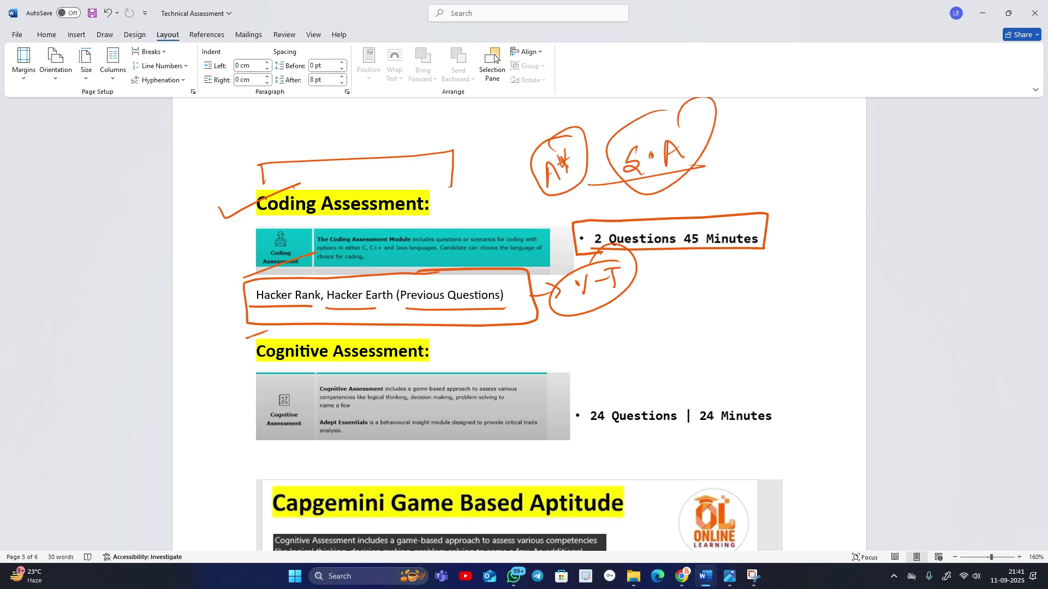
Circle the Cognitive Assessment heading and 24 Questions/24 Minutes, and bracket and underline its description
{"action": "left_click_drag", "start_coordinate": [262, 336], "coordinate": [237, 353]}
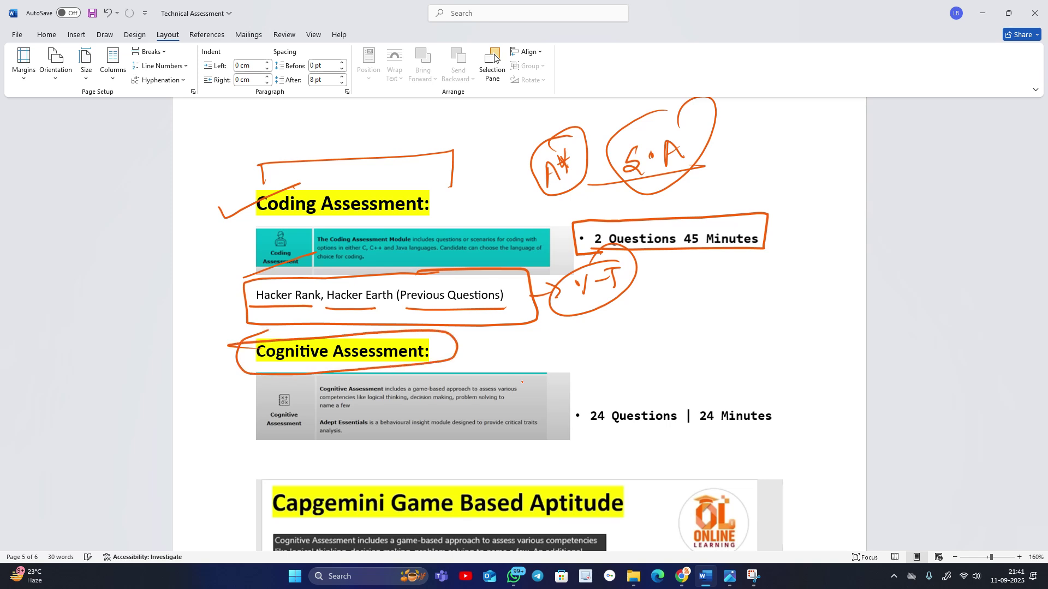
{"action": "left_click_drag", "start_coordinate": [283, 385], "coordinate": [268, 442]}
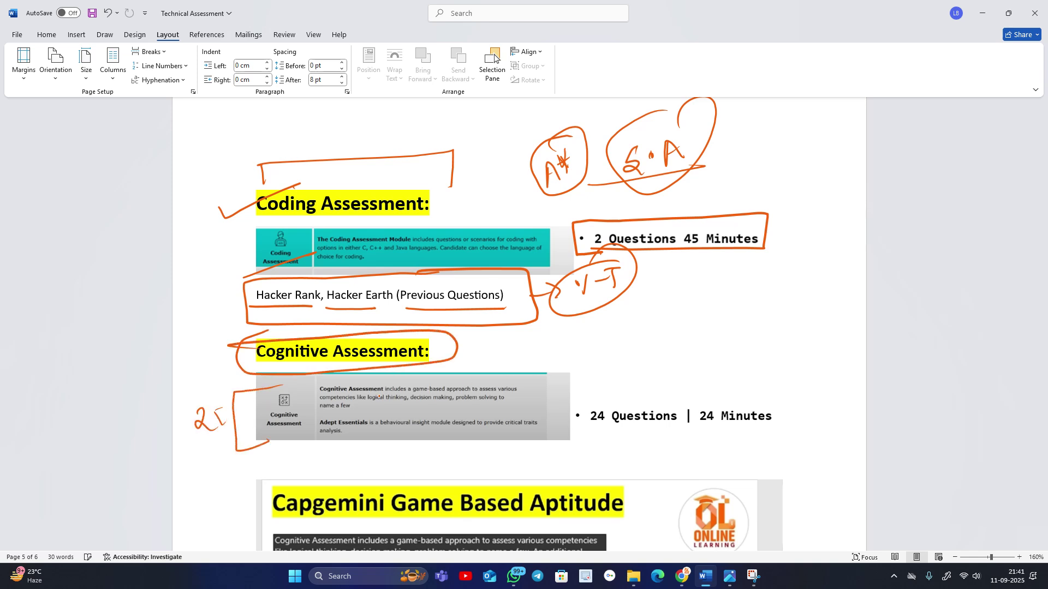
{"action": "mouse_move", "coordinate": [419, 383]}
{"action": "left_mouse_down"}
{"action": "mouse_move", "coordinate": [541, 370]}
{"action": "mouse_move", "coordinate": [540, 402]}
{"action": "mouse_move", "coordinate": [348, 419]}
{"action": "left_mouse_up"}
{"action": "mouse_move", "coordinate": [622, 398]}
{"action": "left_mouse_down"}
{"action": "mouse_move", "coordinate": [688, 416]}
{"action": "mouse_move", "coordinate": [807, 377]}
{"action": "left_mouse_up"}
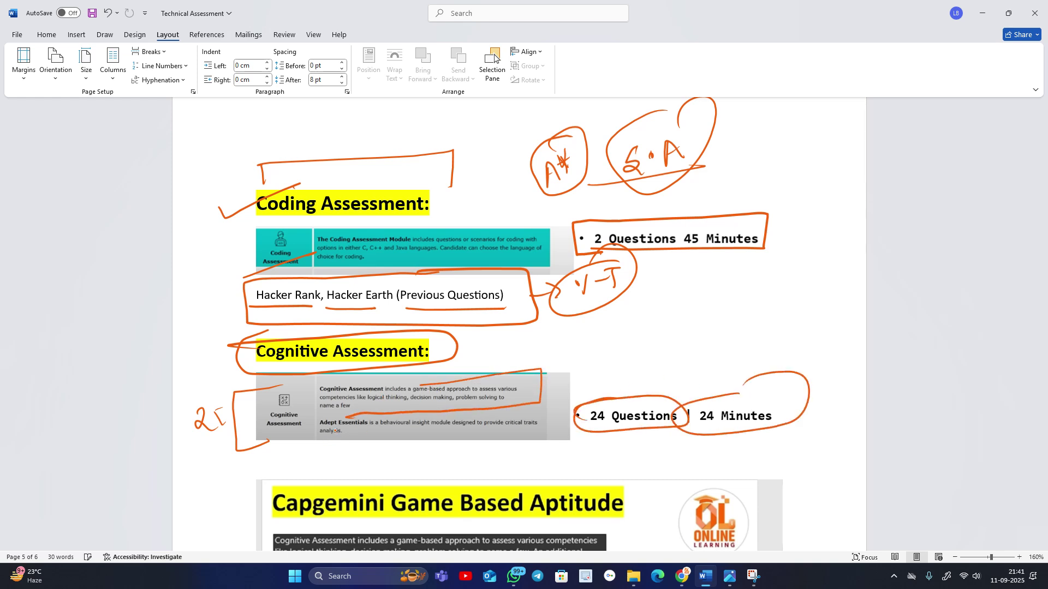
{"action": "left_click_drag", "start_coordinate": [390, 431], "coordinate": [508, 426]}
{"action": "left_click_drag", "start_coordinate": [475, 460], "coordinate": [591, 454]}
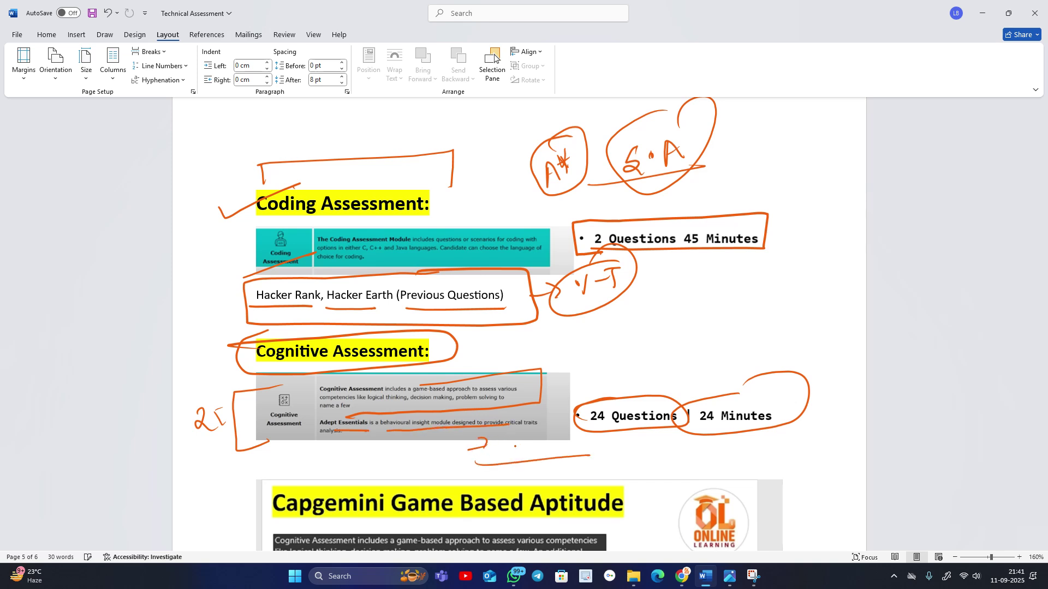
{"action": "left_click", "coordinate": [682, 576]}
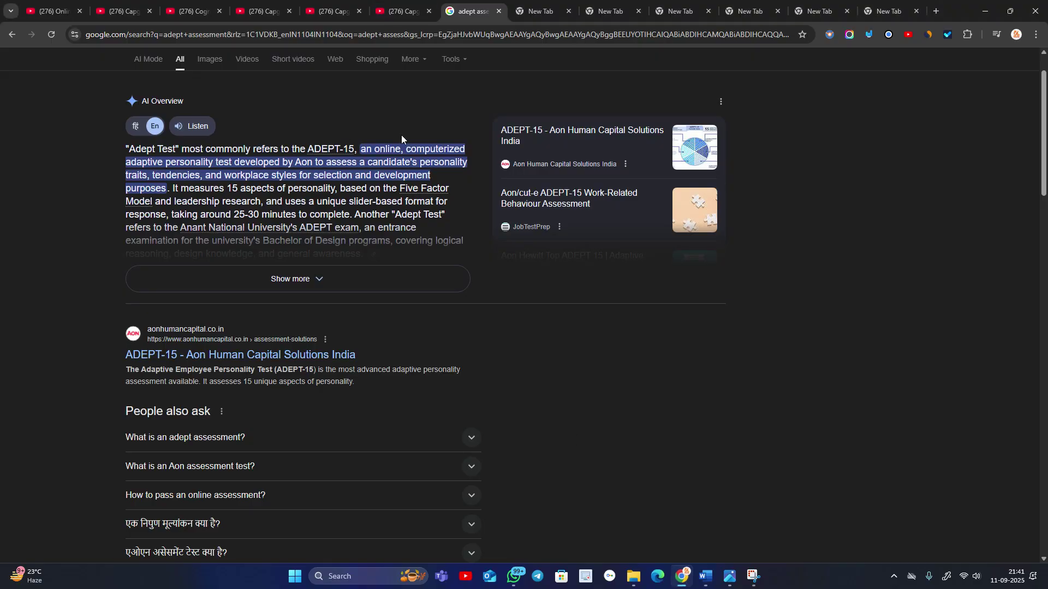
{"action": "left_click", "coordinate": [705, 577]}
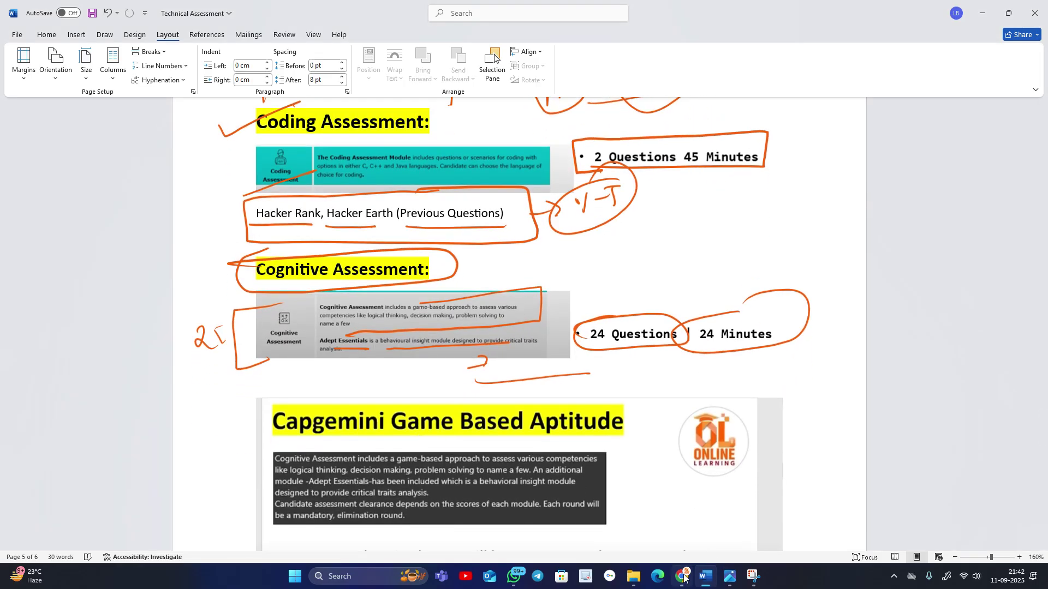
{"action": "left_click", "coordinate": [682, 576]}
{"action": "scroll", "coordinate": [355, 202], "scroll_direction": "down", "scroll_amount": 5}
{"action": "scroll", "coordinate": [356, 202], "scroll_direction": "down", "scroll_amount": 3}
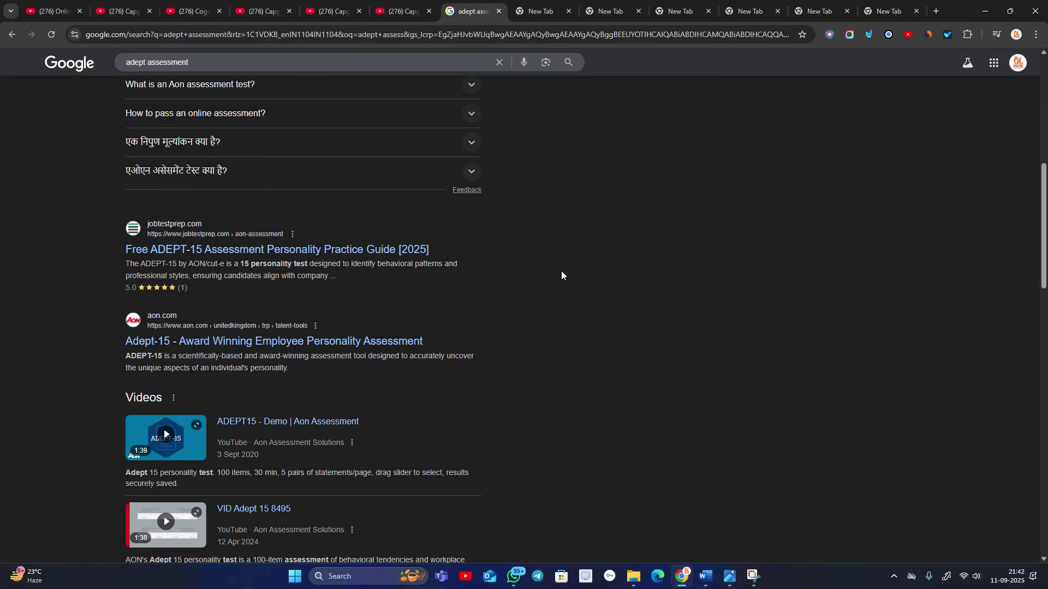
{"action": "left_click", "coordinate": [706, 577]}
{"action": "scroll", "coordinate": [484, 369], "scroll_direction": "down", "scroll_amount": 3}
{"action": "scroll", "coordinate": [485, 368], "scroll_direction": "down", "scroll_amount": 2}
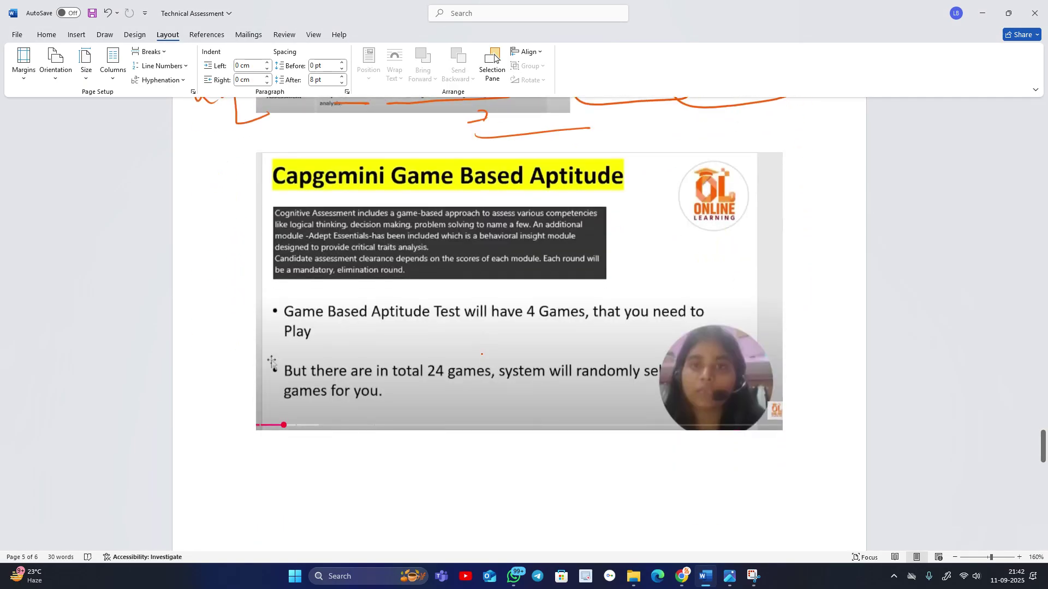
Bracket the slide, underline the 24-games note, tick two table games, and circle the other challenges
{"action": "left_click_drag", "start_coordinate": [269, 148], "coordinate": [253, 402]}
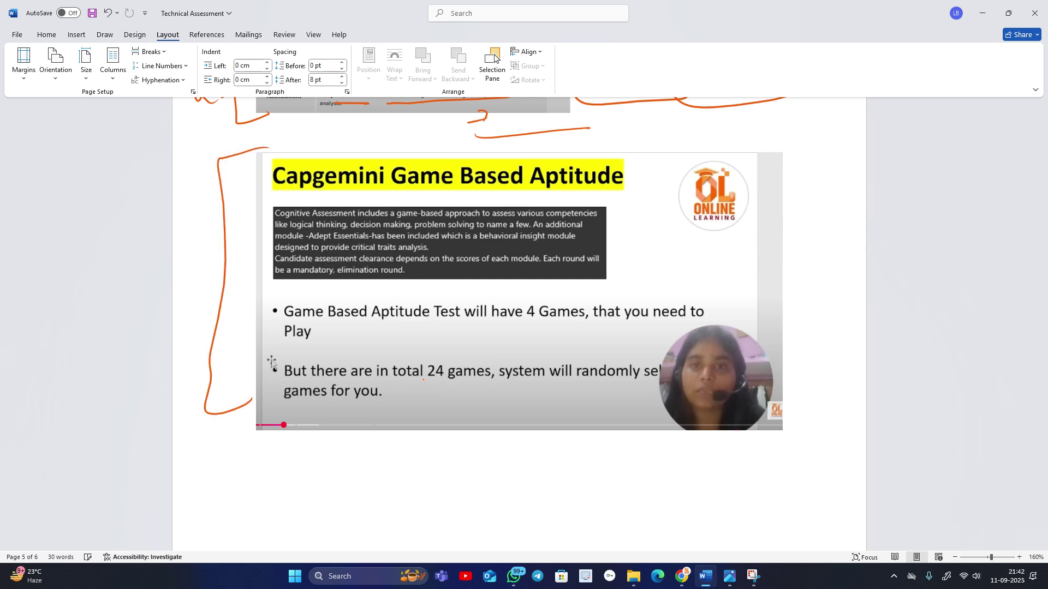
{"action": "left_click_drag", "start_coordinate": [423, 379], "coordinate": [630, 380]}
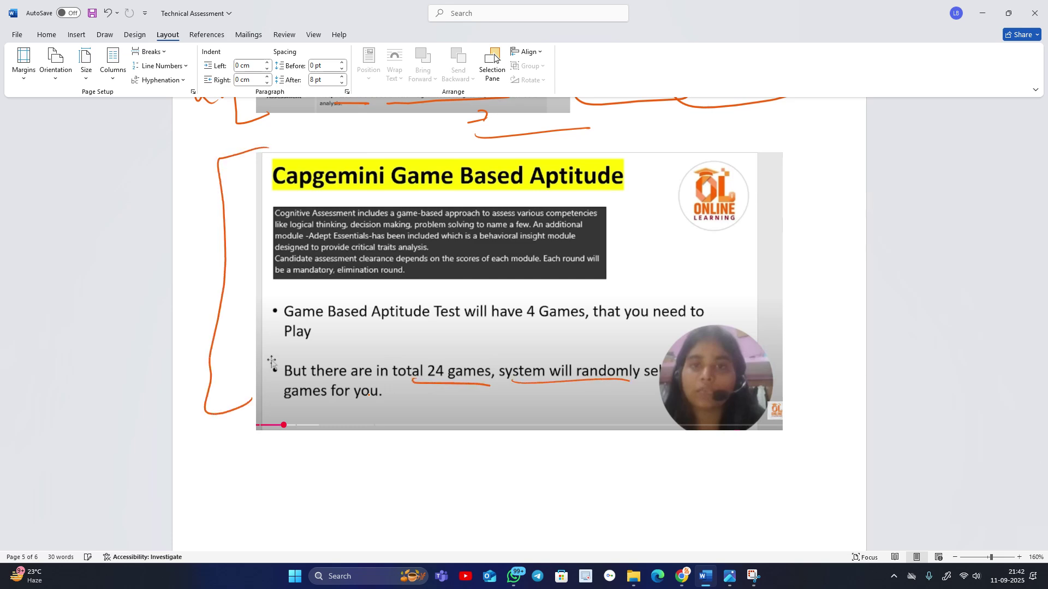
{"action": "scroll", "coordinate": [492, 360], "scroll_direction": "down", "scroll_amount": 4}
{"action": "scroll", "coordinate": [491, 360], "scroll_direction": "down", "scroll_amount": 4}
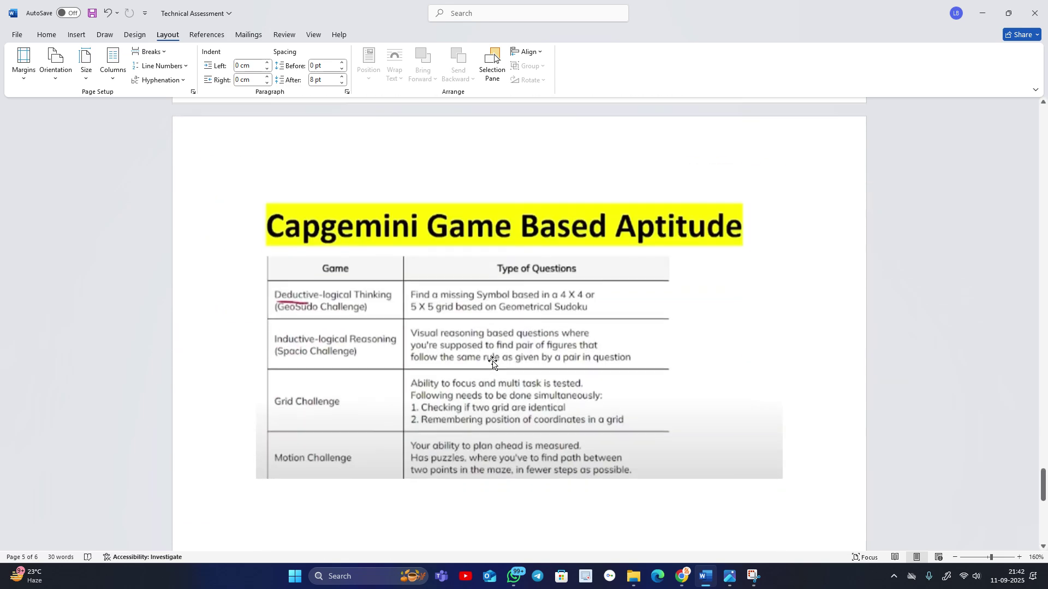
{"action": "scroll", "coordinate": [491, 360], "scroll_direction": "down", "scroll_amount": 3}
{"action": "scroll", "coordinate": [492, 363], "scroll_direction": "down", "scroll_amount": 1}
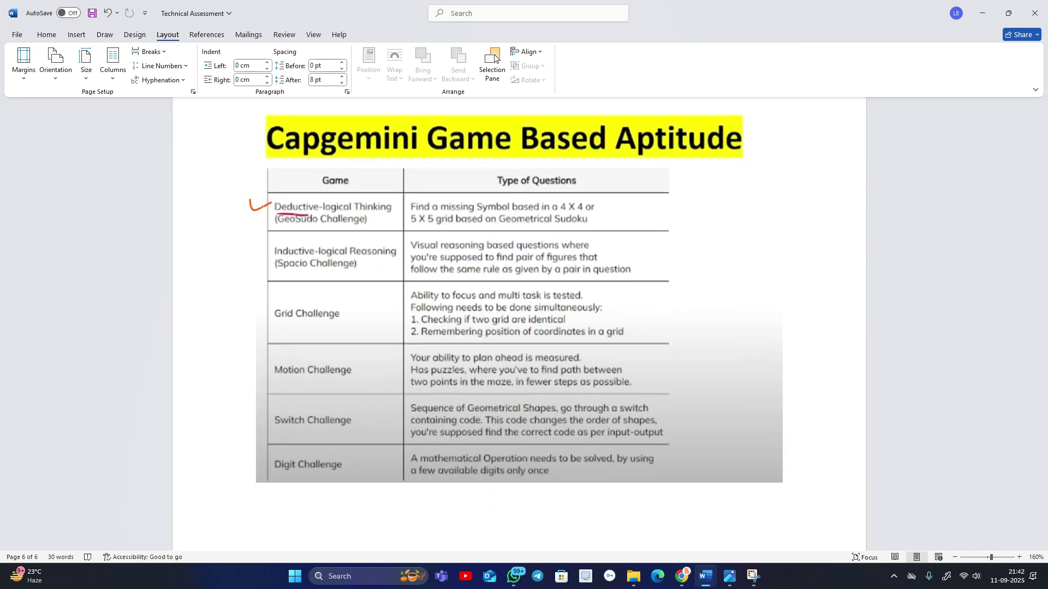
{"action": "left_click_drag", "start_coordinate": [276, 229], "coordinate": [377, 229]}
{"action": "left_click_drag", "start_coordinate": [255, 247], "coordinate": [399, 232]}
{"action": "mouse_move", "coordinate": [315, 298]}
{"action": "left_mouse_down"}
{"action": "mouse_move", "coordinate": [286, 403]}
{"action": "mouse_move", "coordinate": [361, 401]}
{"action": "left_mouse_up"}
{"action": "left_click_drag", "start_coordinate": [323, 459], "coordinate": [372, 463]}
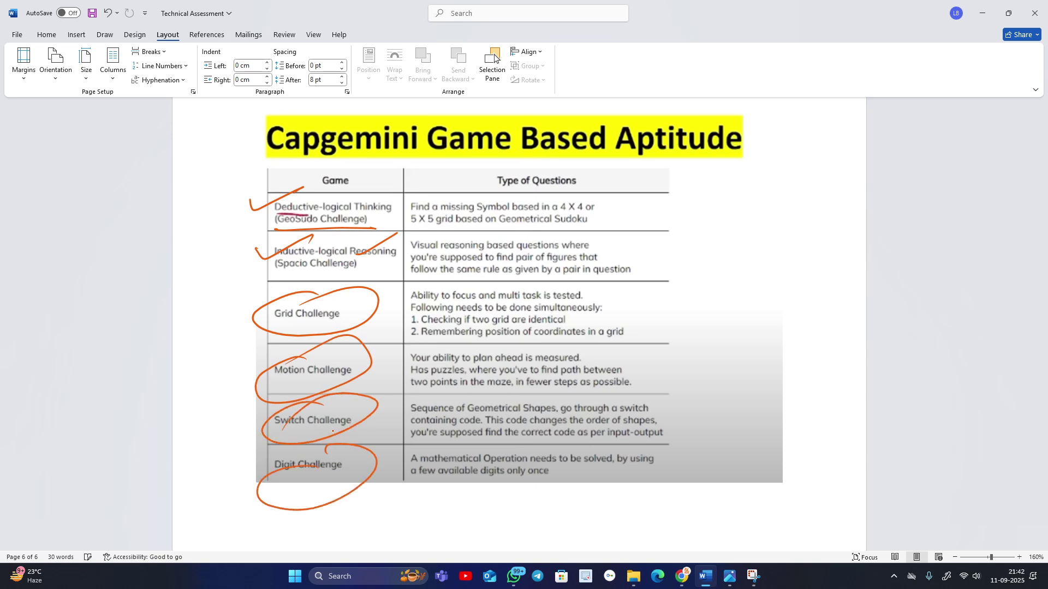
{"action": "scroll", "coordinate": [707, 378], "scroll_direction": "down", "scroll_amount": 5}
{"action": "scroll", "coordinate": [707, 378], "scroll_direction": "down", "scroll_amount": 3}
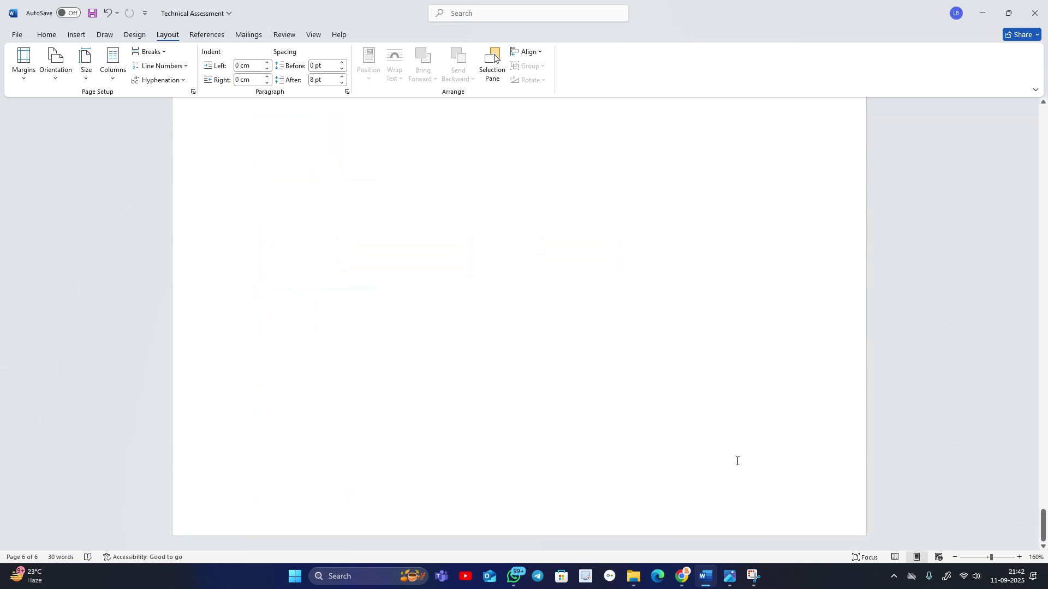
Bring up the browser and cycle through the Capgemini preparation video tabs
{"action": "left_click", "coordinate": [682, 575]}
{"action": "left_click", "coordinate": [391, 11]}
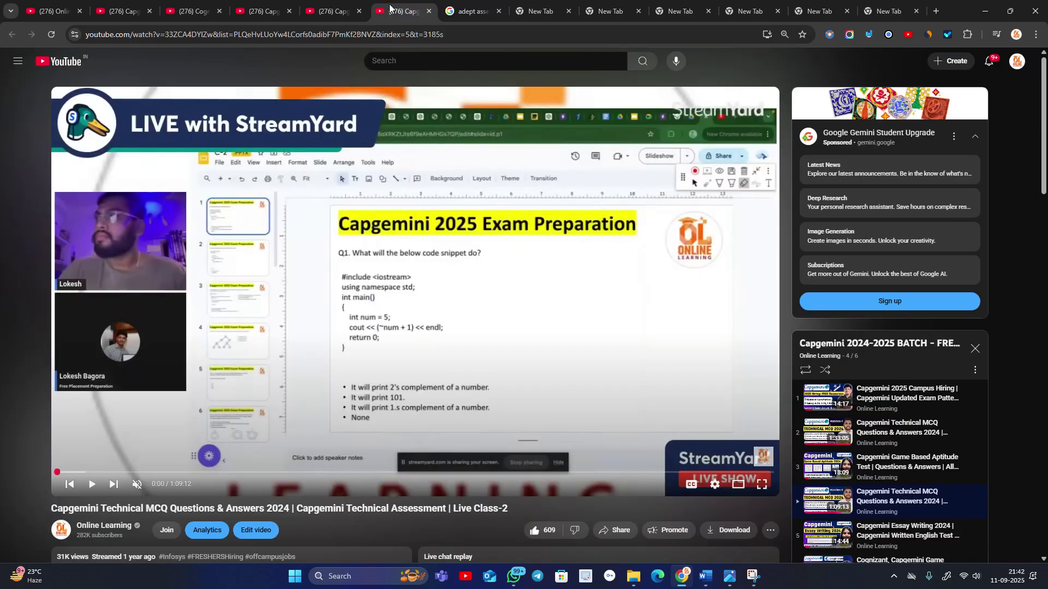
{"action": "left_click", "coordinate": [332, 11]}
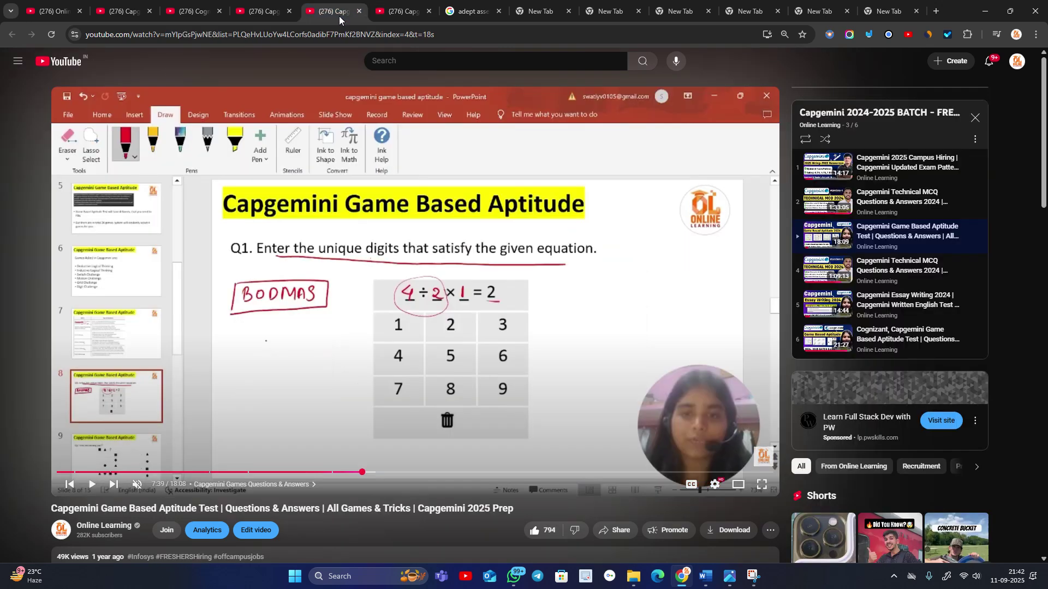
{"action": "left_click", "coordinate": [261, 12]}
{"action": "left_click", "coordinate": [189, 13]}
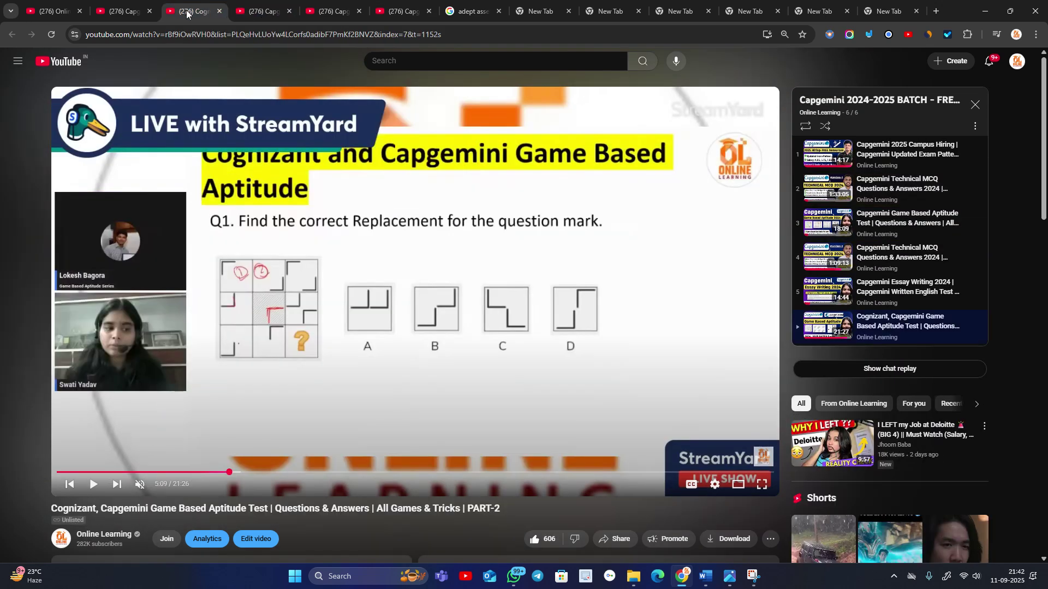
{"action": "left_click", "coordinate": [261, 12]}
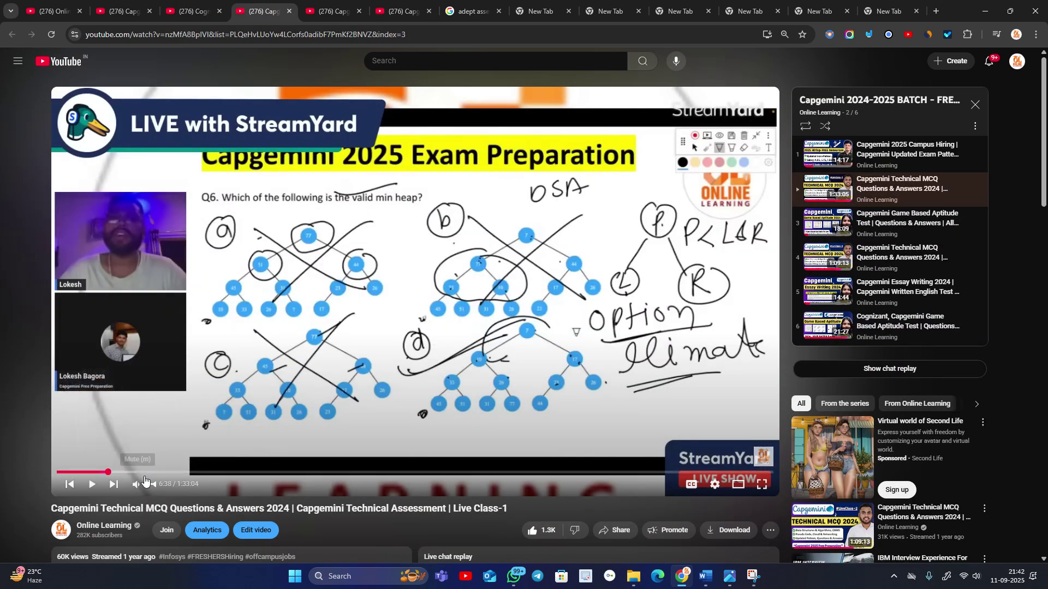
Skip through the Technical MCQ Live Class-1 video, about 31 minutes on, to the question 16 slide
{"action": "left_click", "coordinate": [107, 472]}
{"action": "left_click", "coordinate": [160, 471]}
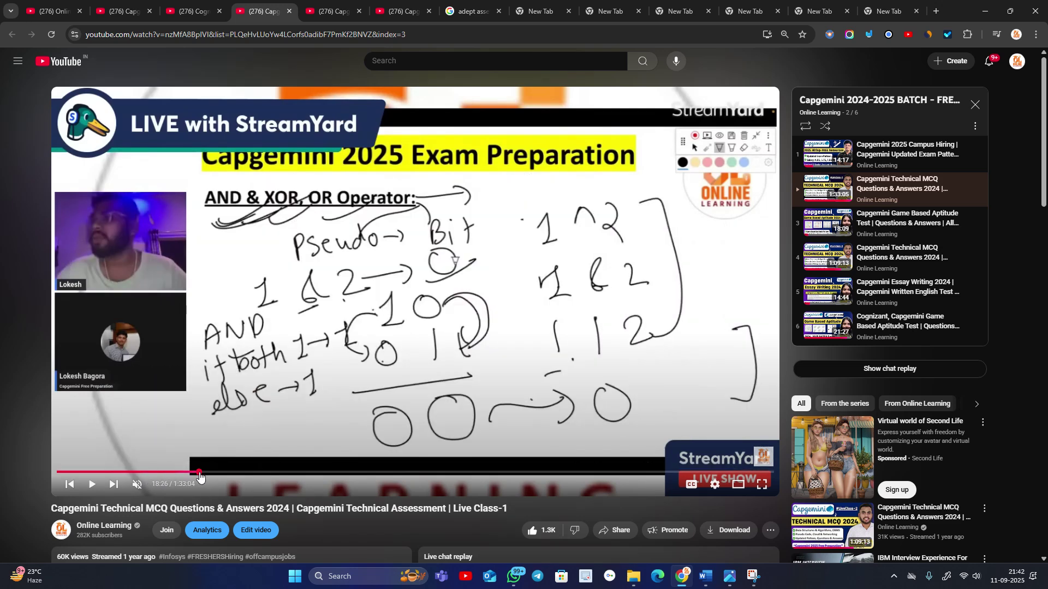
{"action": "left_click", "coordinate": [199, 472]}
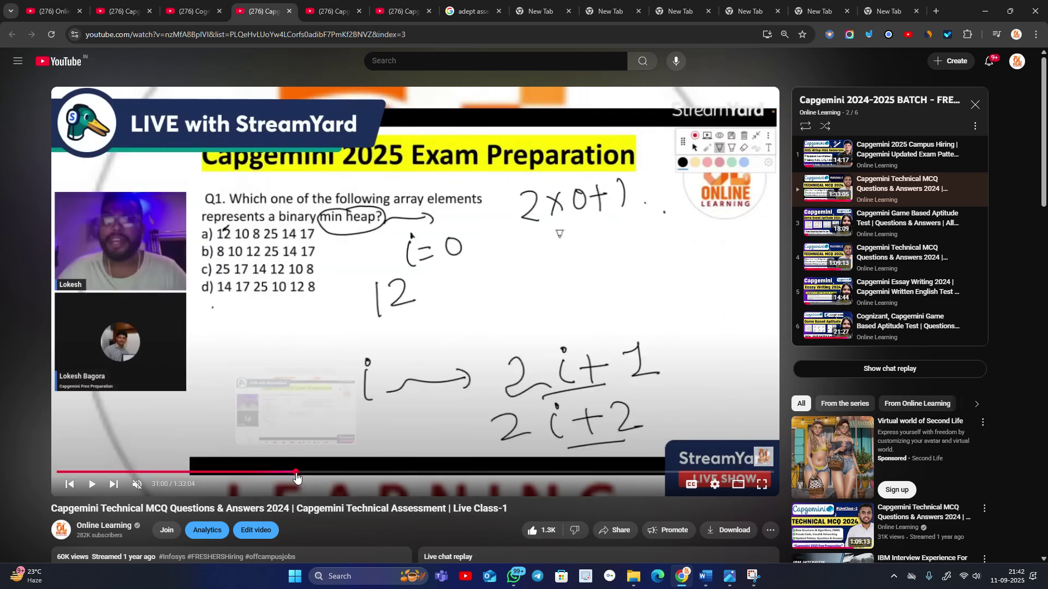
{"action": "left_click", "coordinate": [297, 472]}
{"action": "left_click", "coordinate": [372, 472]}
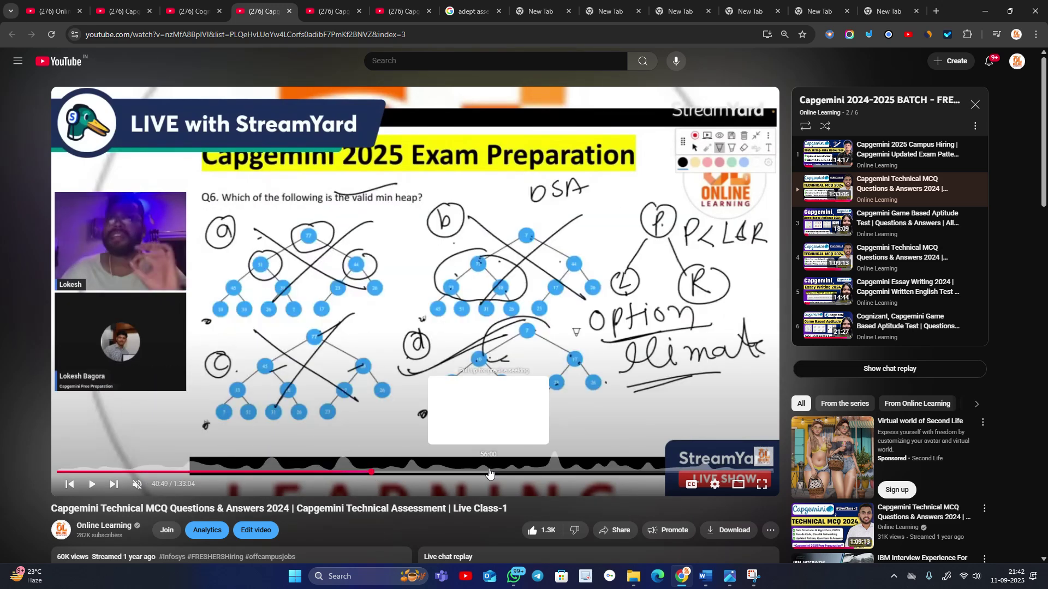
{"action": "left_click", "coordinate": [488, 472]}
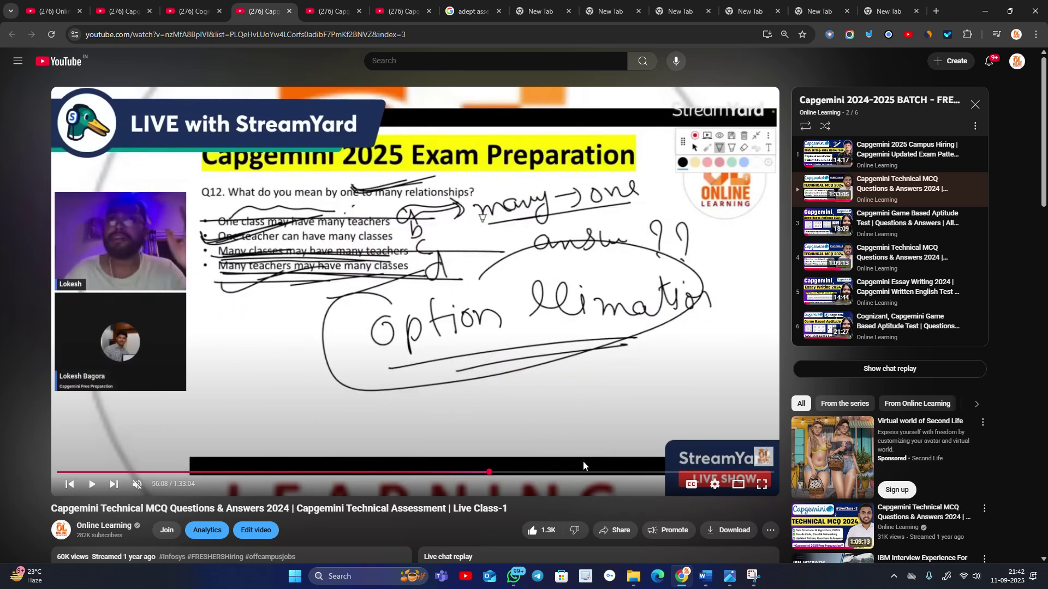
{"action": "left_click", "coordinate": [585, 471]}
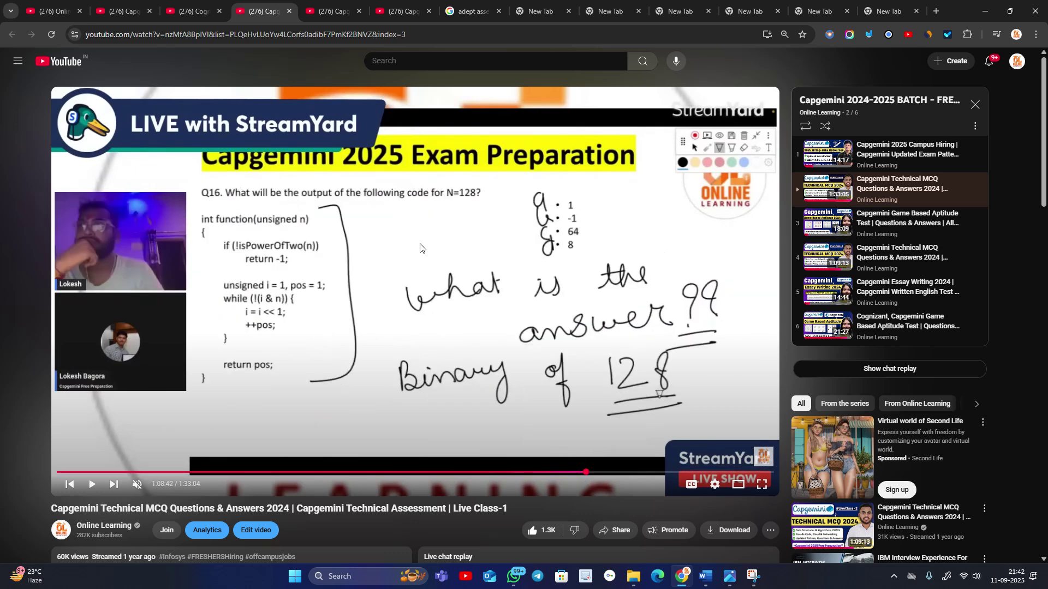
Jump ahead in the Live Class-2 video, then show the aptitude video and the Capgemini playlist
{"action": "left_click", "coordinate": [327, 10]}
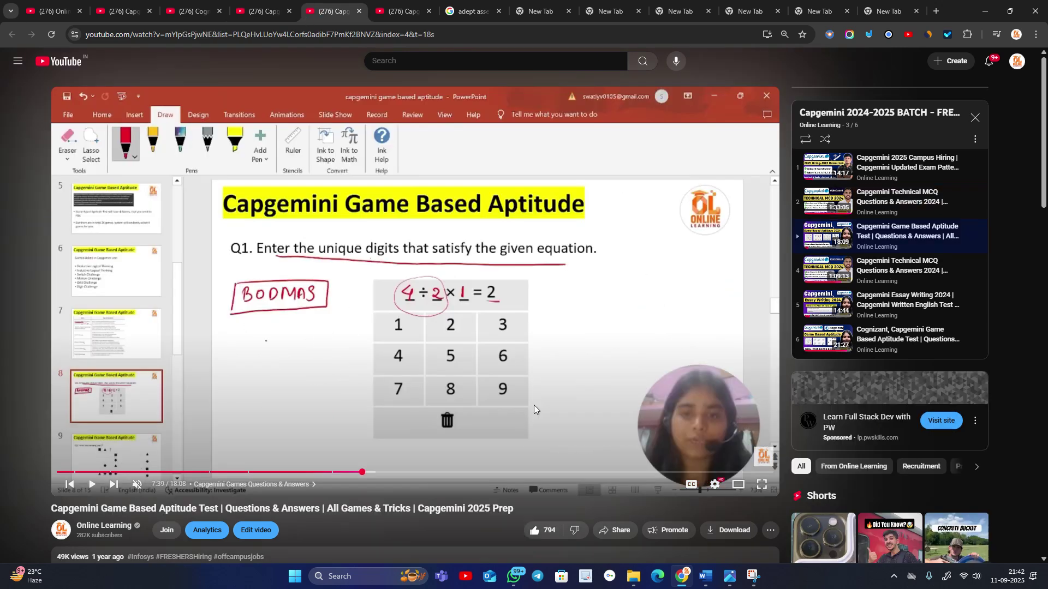
{"action": "left_click", "coordinate": [401, 11]}
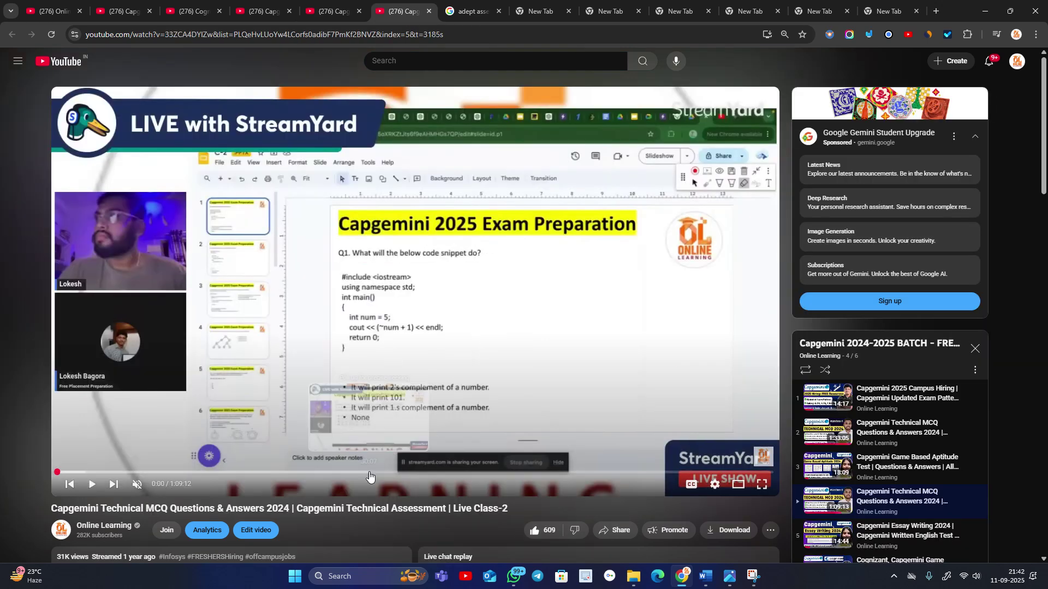
{"action": "left_click", "coordinate": [516, 472]}
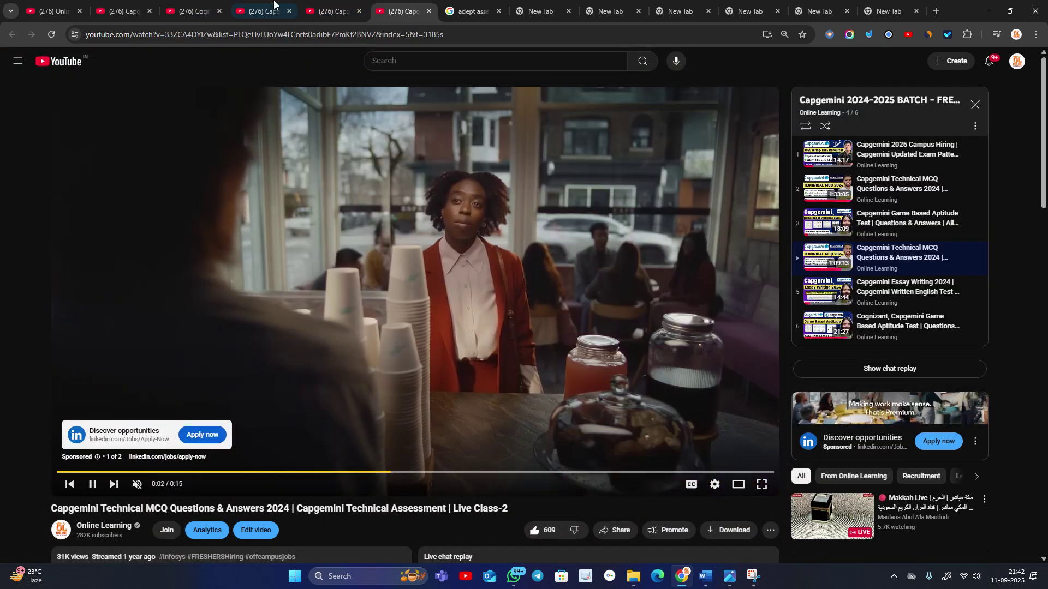
{"action": "left_click", "coordinate": [332, 10]}
{"action": "left_click", "coordinate": [197, 11]}
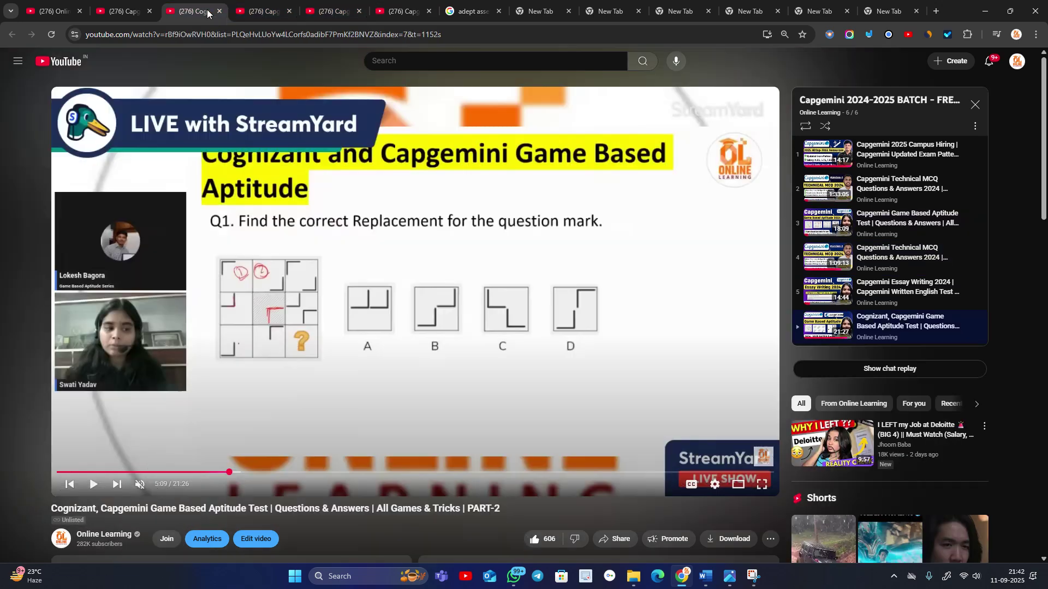
{"action": "left_click", "coordinate": [94, 10]}
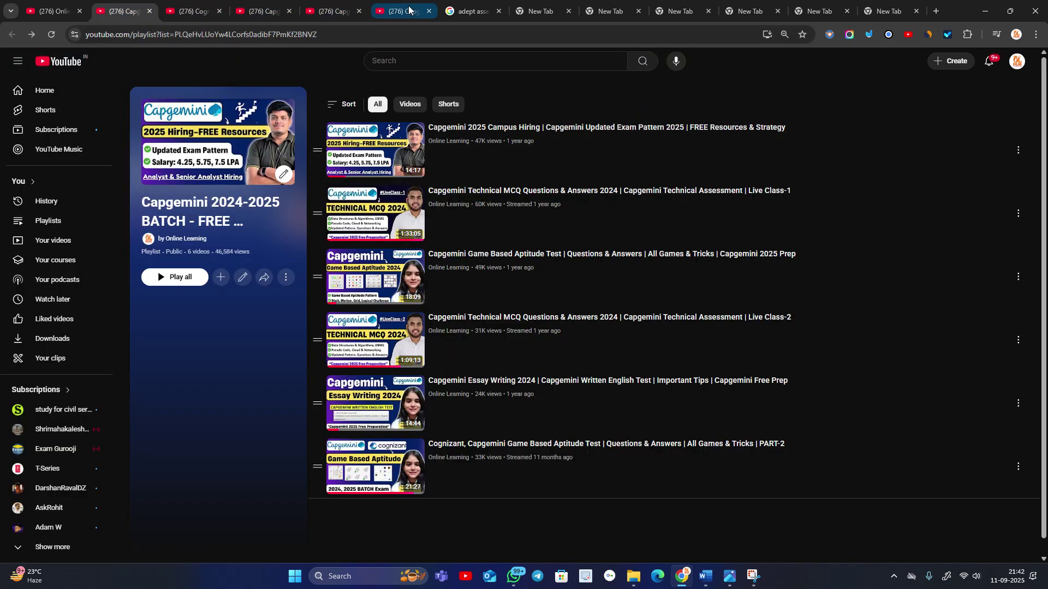
Skip further into the Live Class-2 video, then show the 2026 exam-pattern image in Photos
{"action": "left_click", "coordinate": [410, 11]}
{"action": "left_click", "coordinate": [754, 441]}
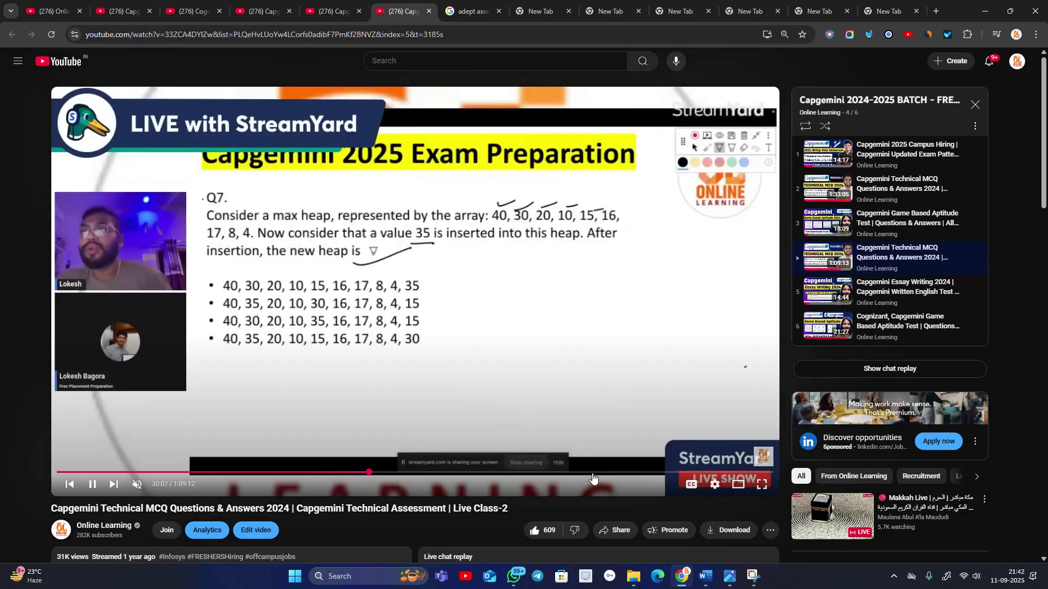
{"action": "left_click", "coordinate": [594, 474]}
{"action": "left_click", "coordinate": [730, 576]}
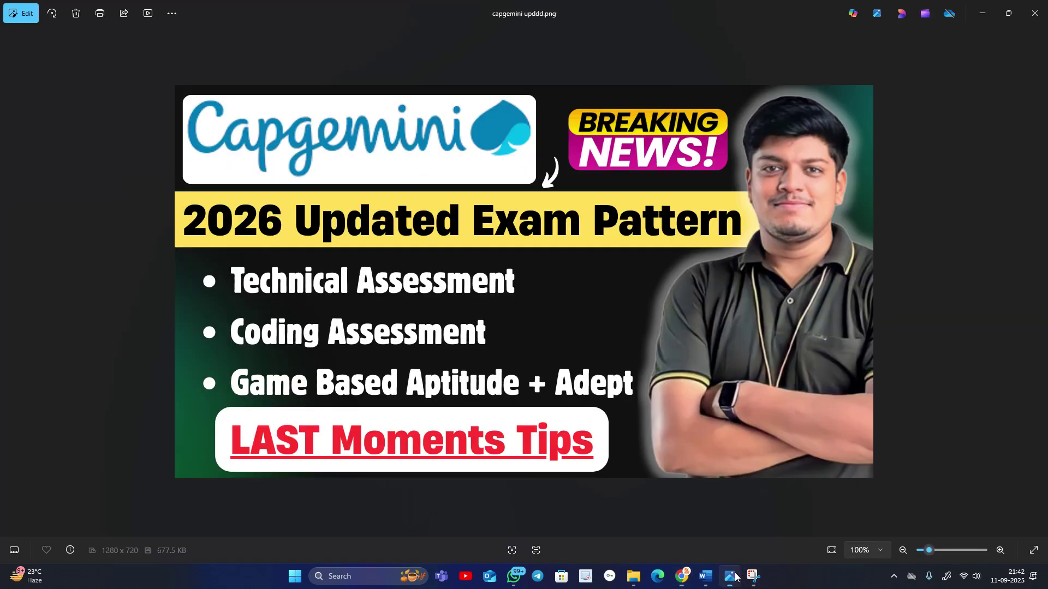